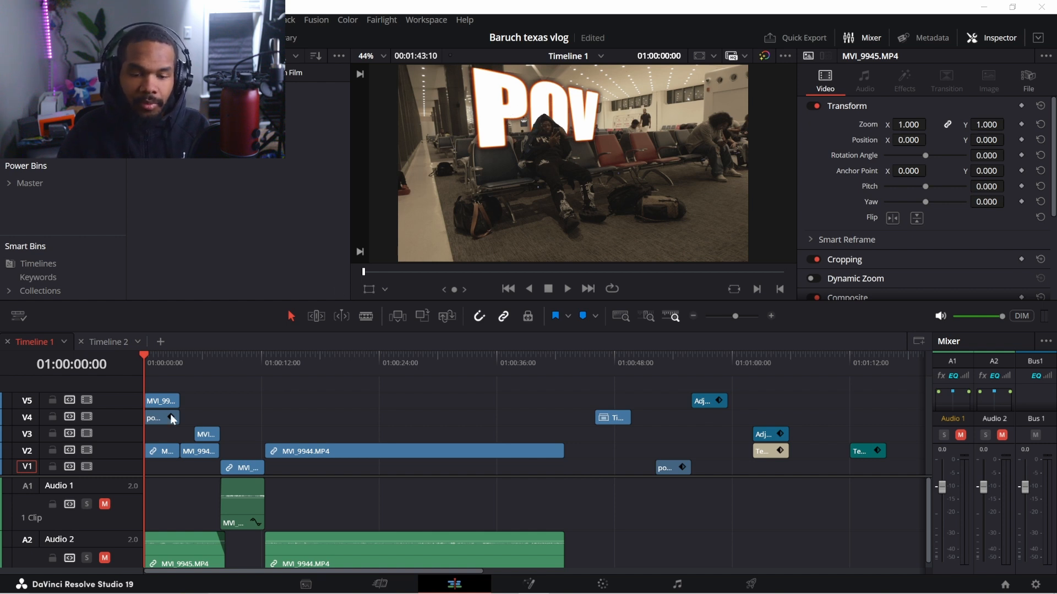
Drag the POV Text+ title on V2 later to about 01:01:08 and scrub to preview it
left_click(156, 420)
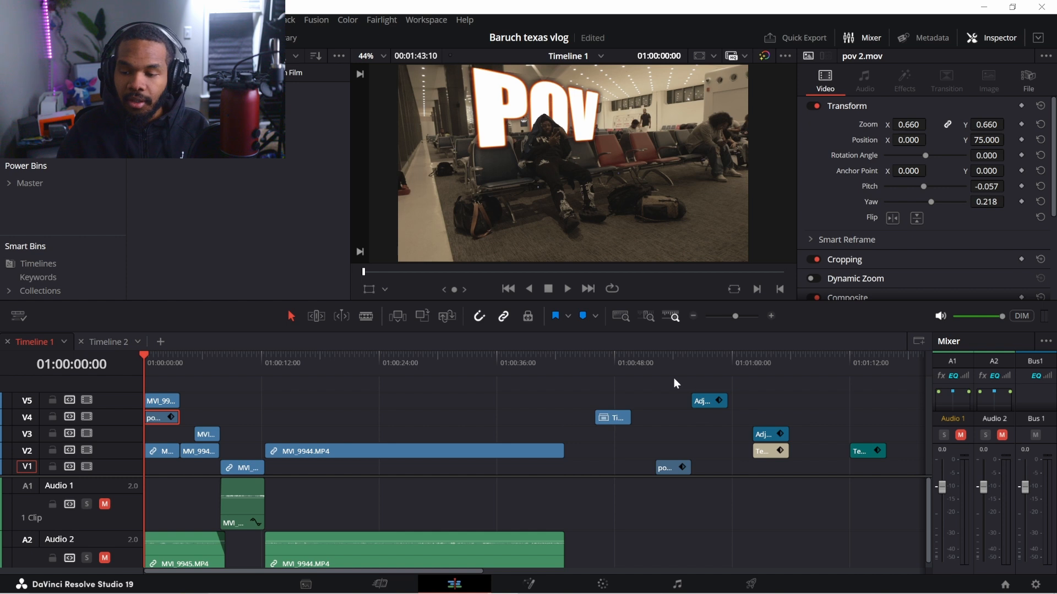
left_click(761, 453)
left_click_drag(769, 365, 779, 374)
left_click_drag(773, 453, 810, 449)
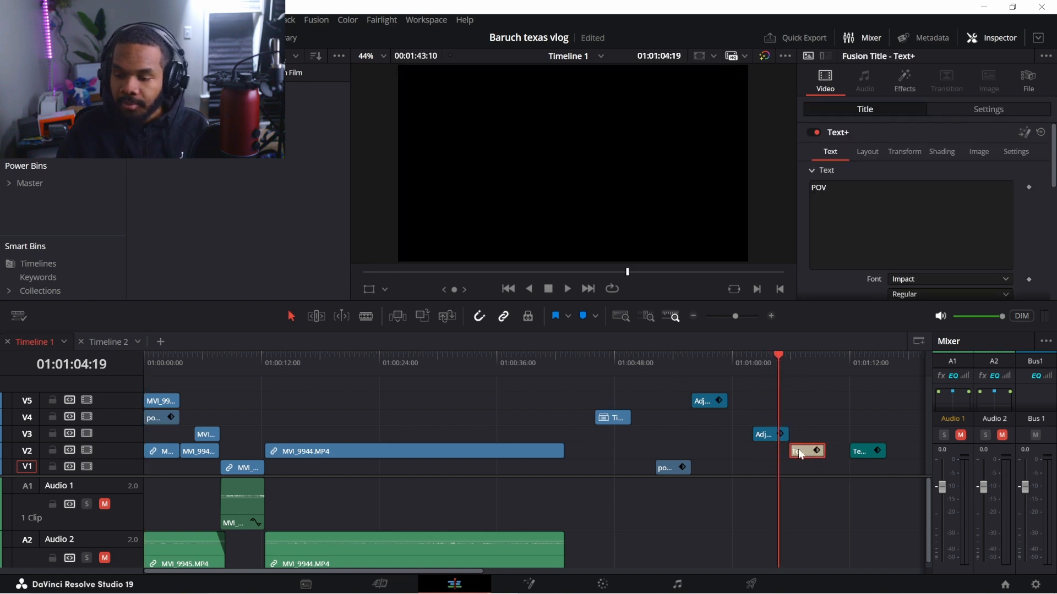
left_click(809, 385)
left_click_drag(809, 365, 818, 366)
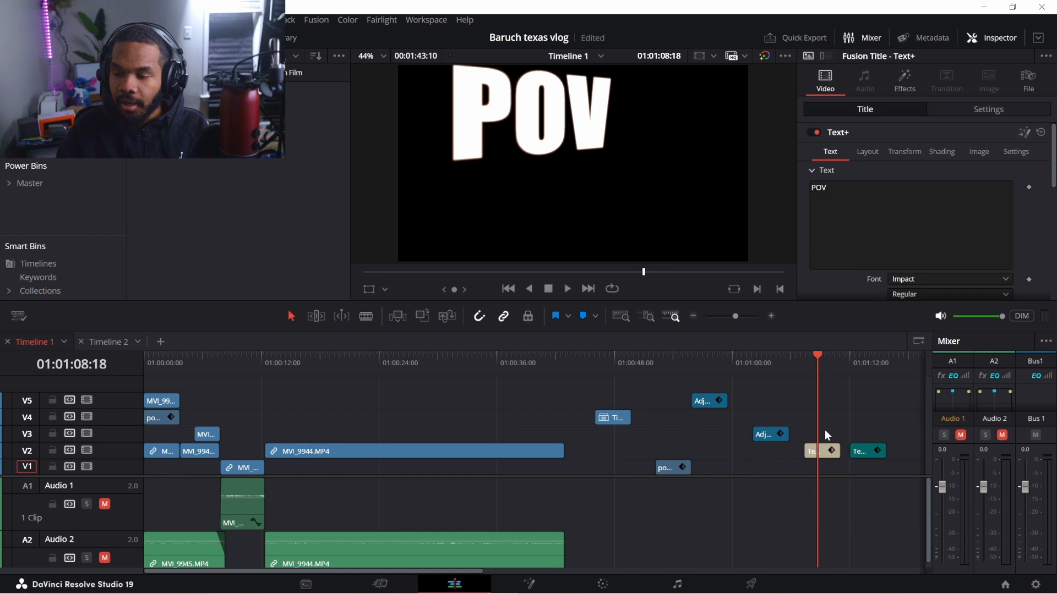
left_click(820, 454)
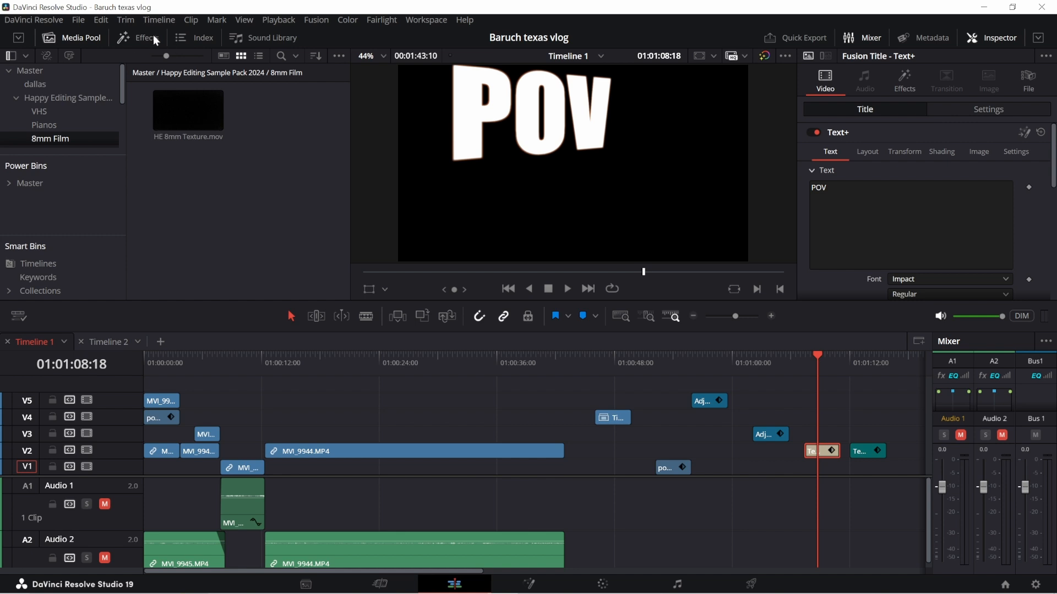
Add a Text+ title from Toolbox > Titles onto V3 around 01:01:14, after the POV title
left_click(144, 38)
left_click_drag(108, 135, 106, 93)
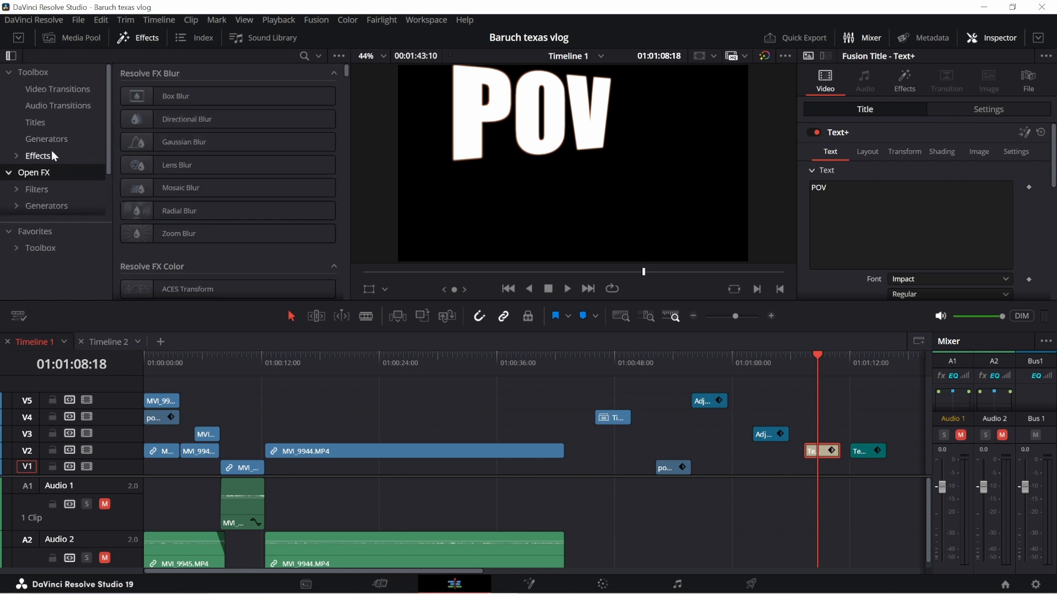
left_click(38, 156)
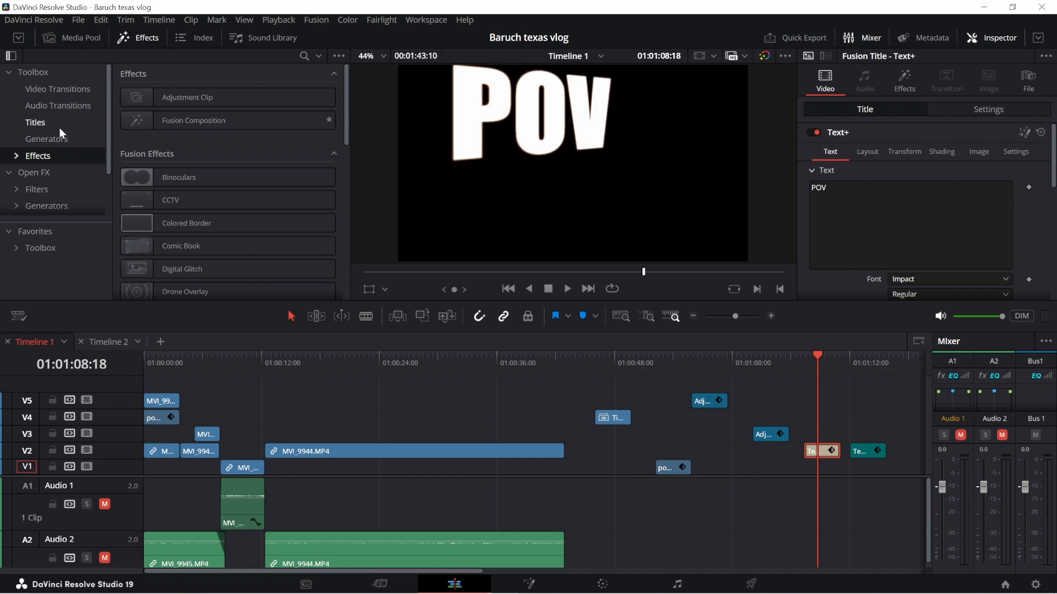
left_click(45, 123)
left_click_drag(173, 211, 884, 435)
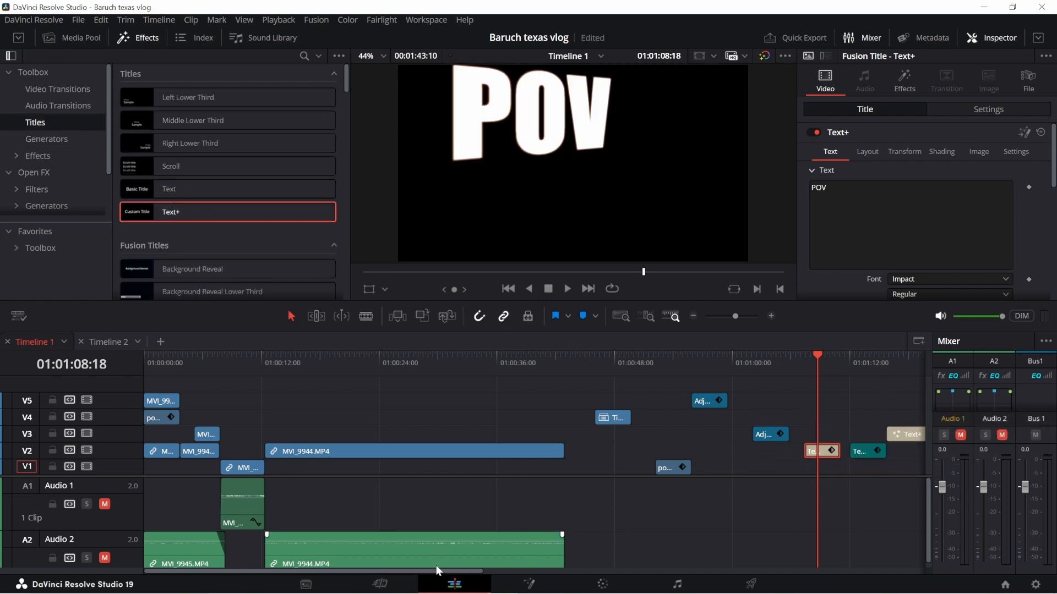
left_click_drag(438, 573, 602, 435)
left_click(529, 365)
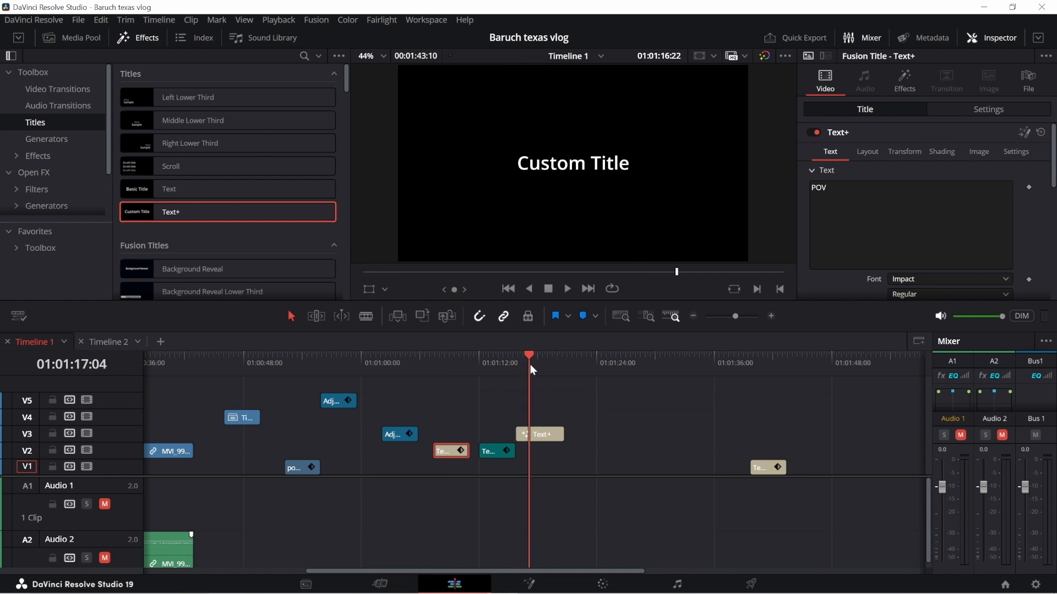
Replace the new V3 title's 'Custom Title' text with TEST
left_click(539, 436)
left_click_drag(870, 190, 783, 192)
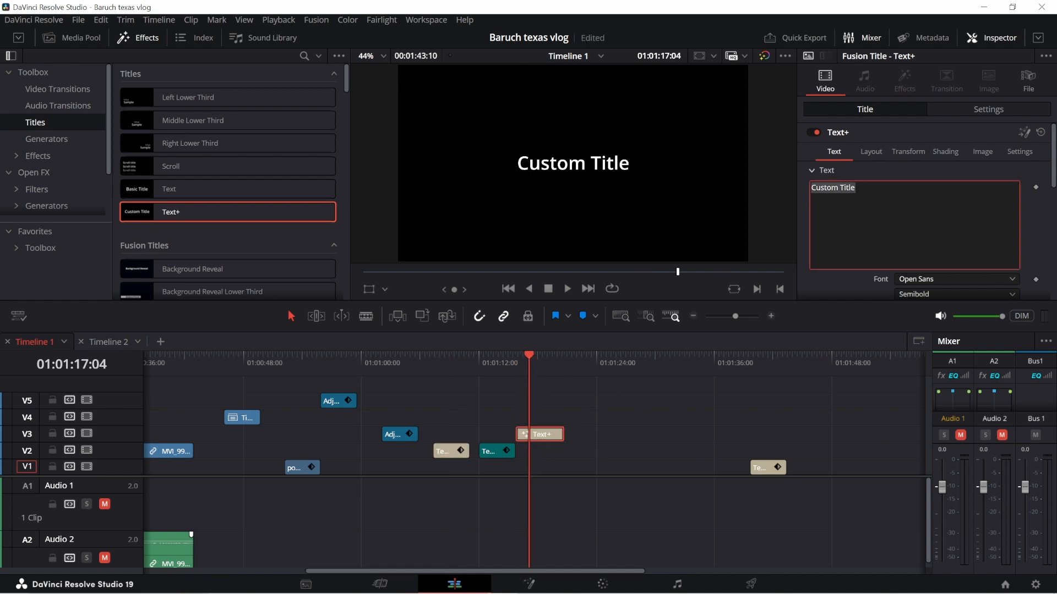
type("TEST")
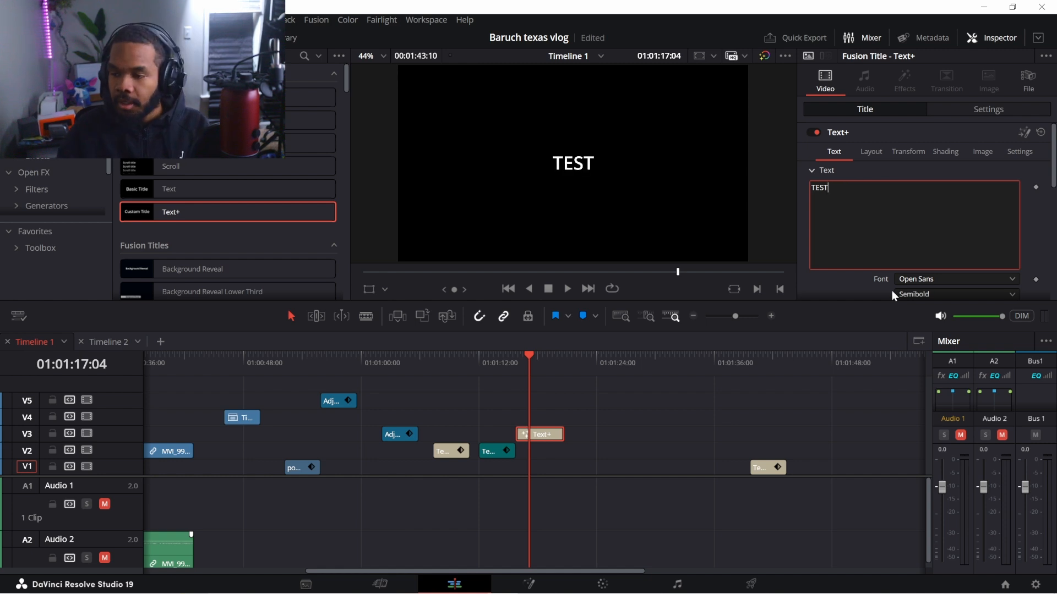
left_click(964, 284)
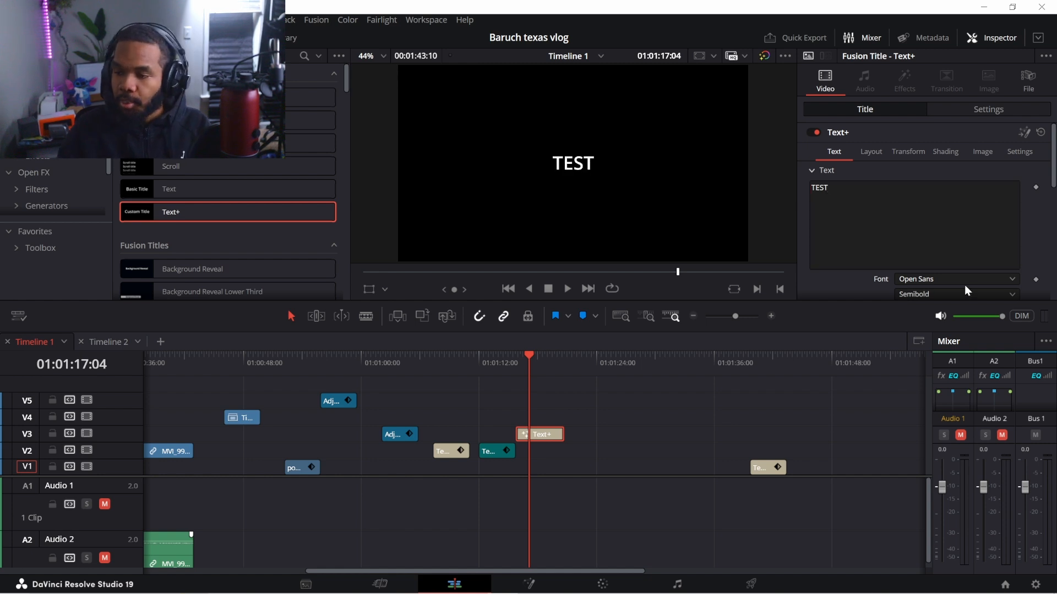
Set the TEST title's font to Impact and size to 0.3268, then shift it slightly later
left_click(1000, 281)
left_click_drag(1015, 445, 1015, 397)
left_click(909, 379)
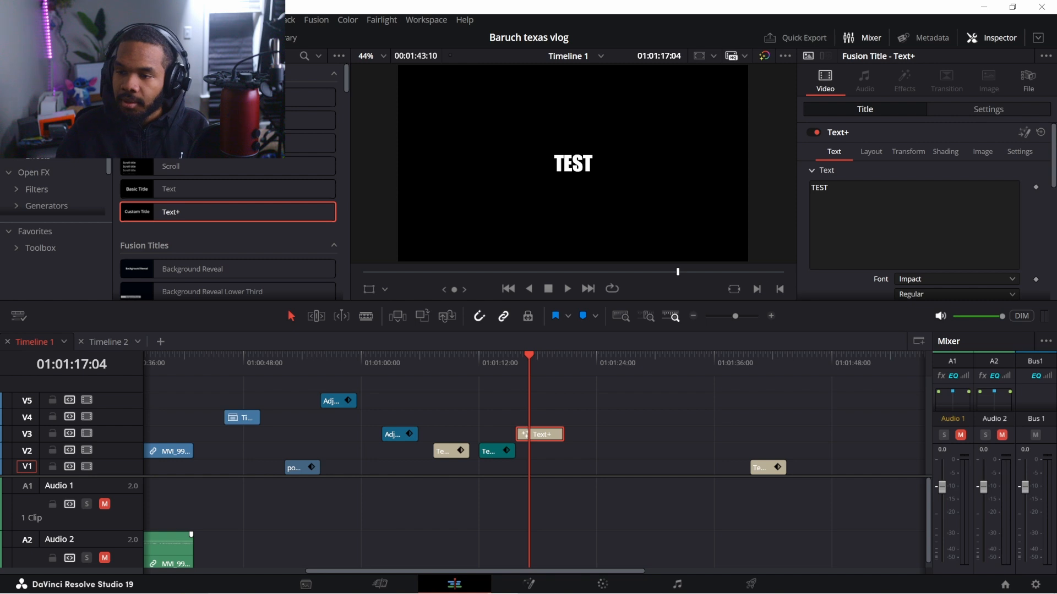
left_click_drag(1053, 185, 1052, 234)
left_click_drag(912, 177, 948, 177)
left_click_drag(1053, 211, 1054, 154)
left_click_drag(542, 438, 557, 439)
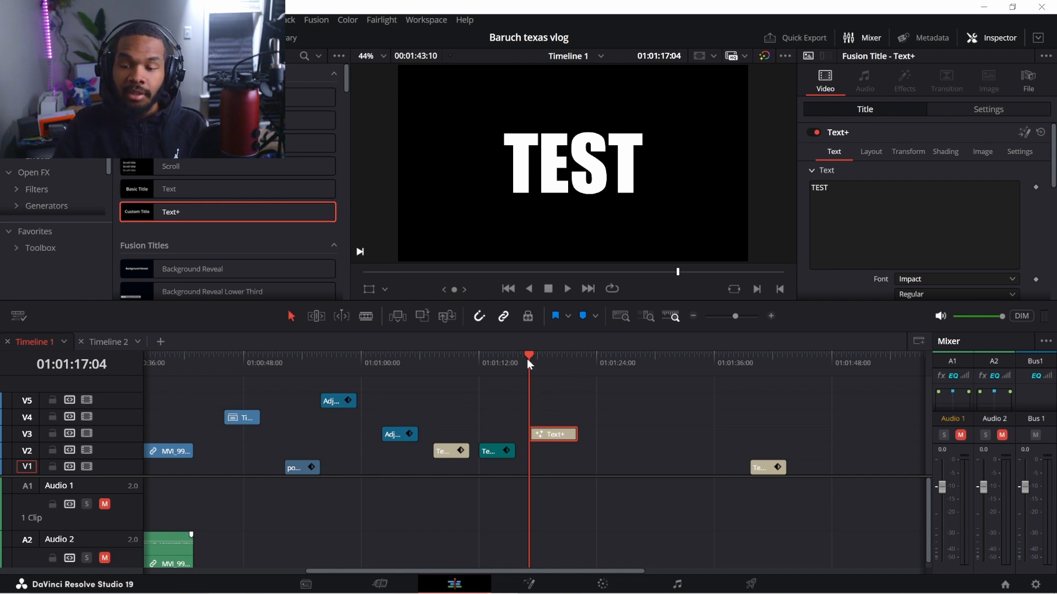
Search Open FX for 'hala' and apply the Halation filter to the TEST title on V3
left_click_drag(536, 356, 560, 361)
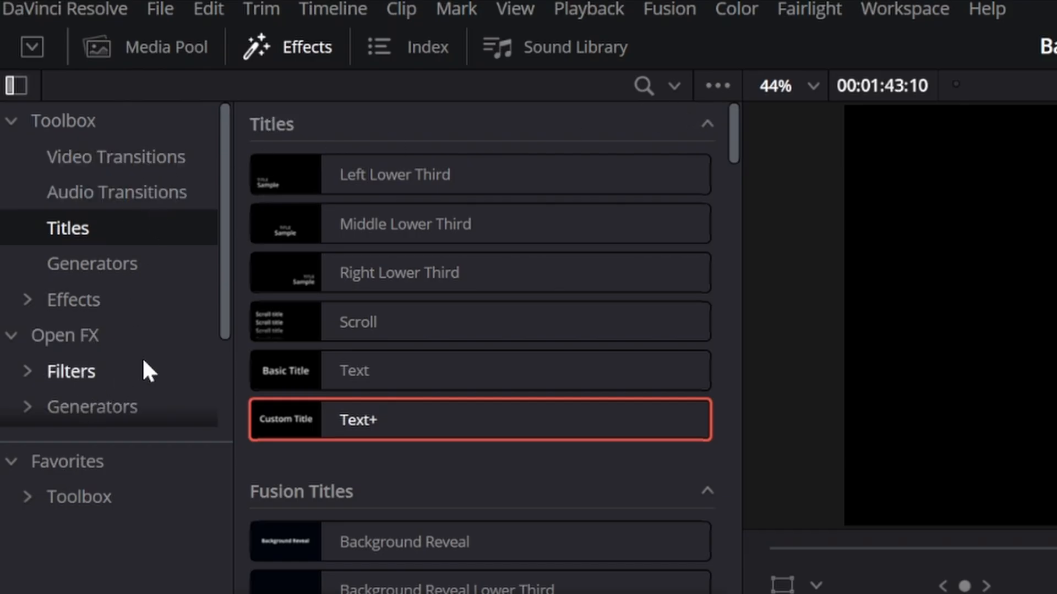
left_click(104, 405)
left_click(81, 363)
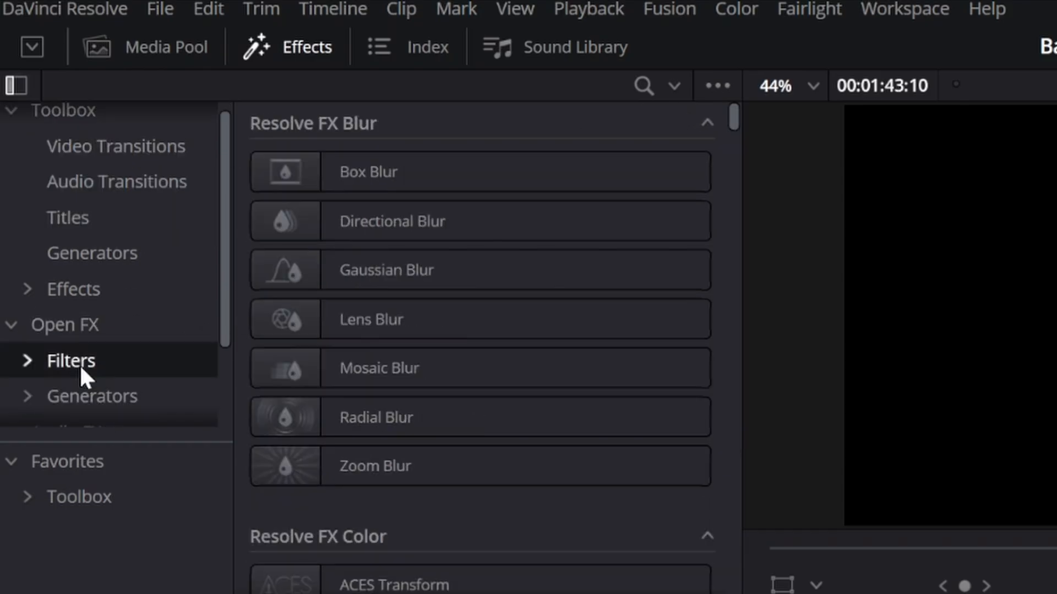
left_click(634, 80)
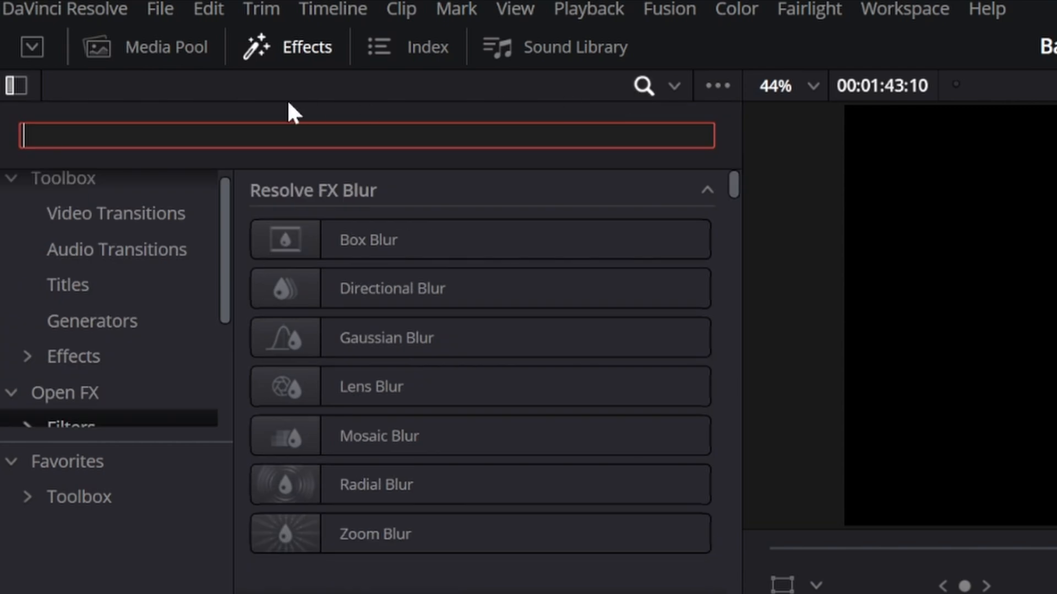
type("hala")
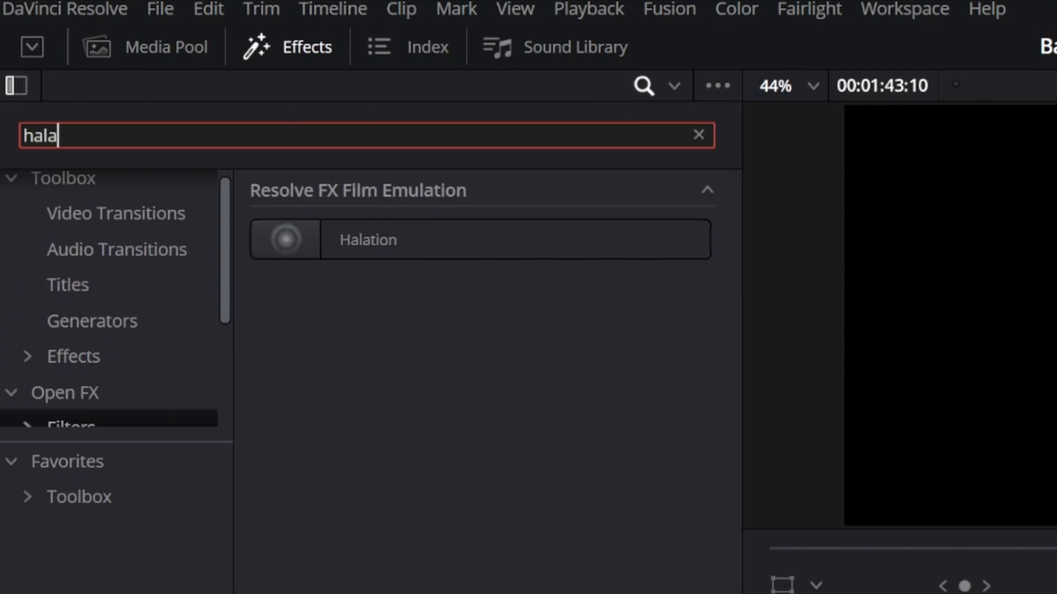
left_click(419, 238)
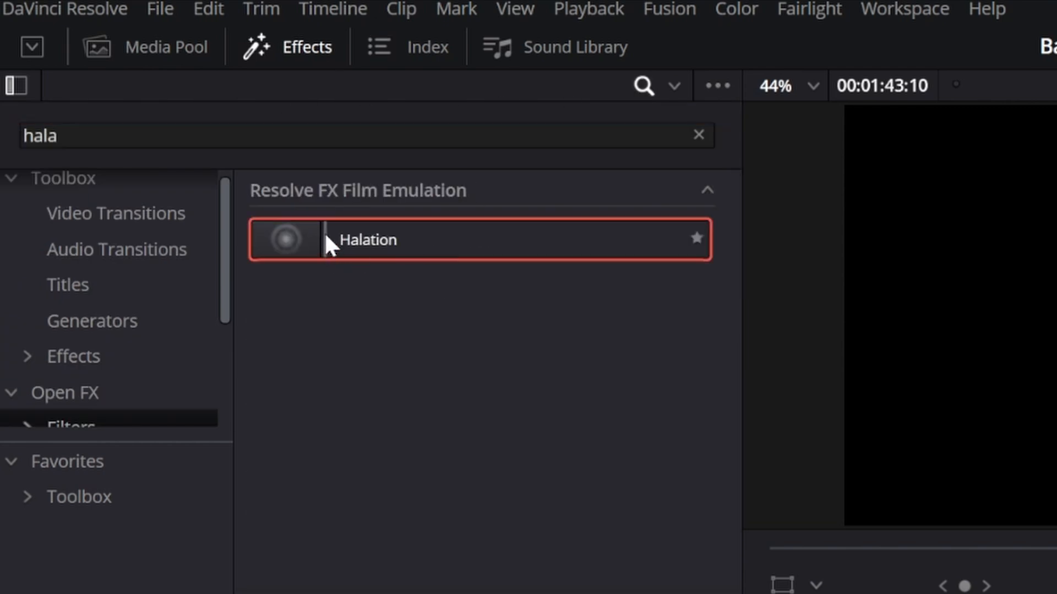
left_click_drag(327, 242, 550, 437)
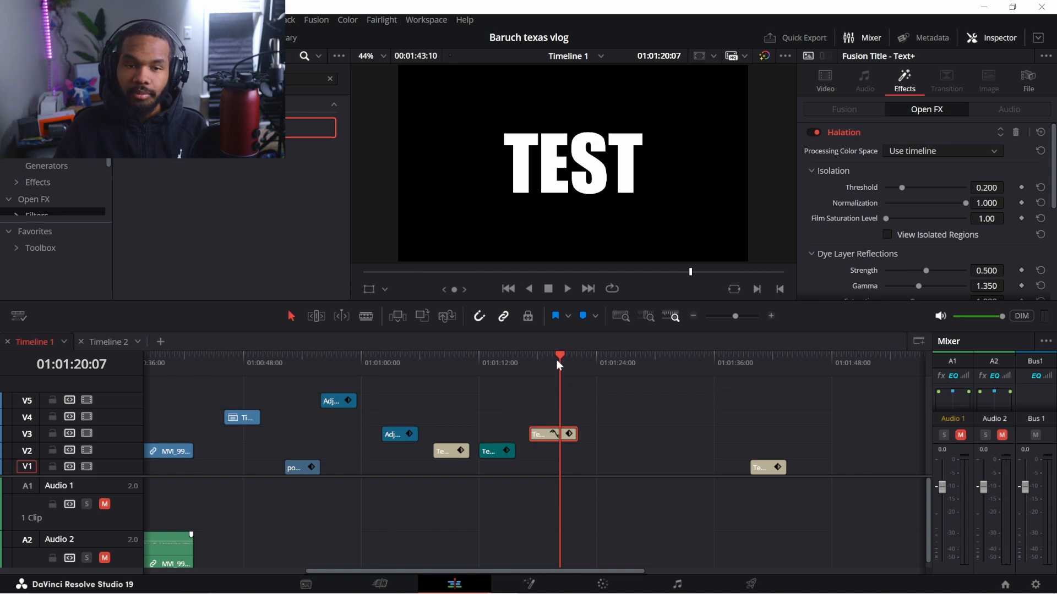
Raise the Halation strength, set Detail Loss to 0.651, and lower Global Blend to about 0.426
left_click_drag(558, 359, 548, 361)
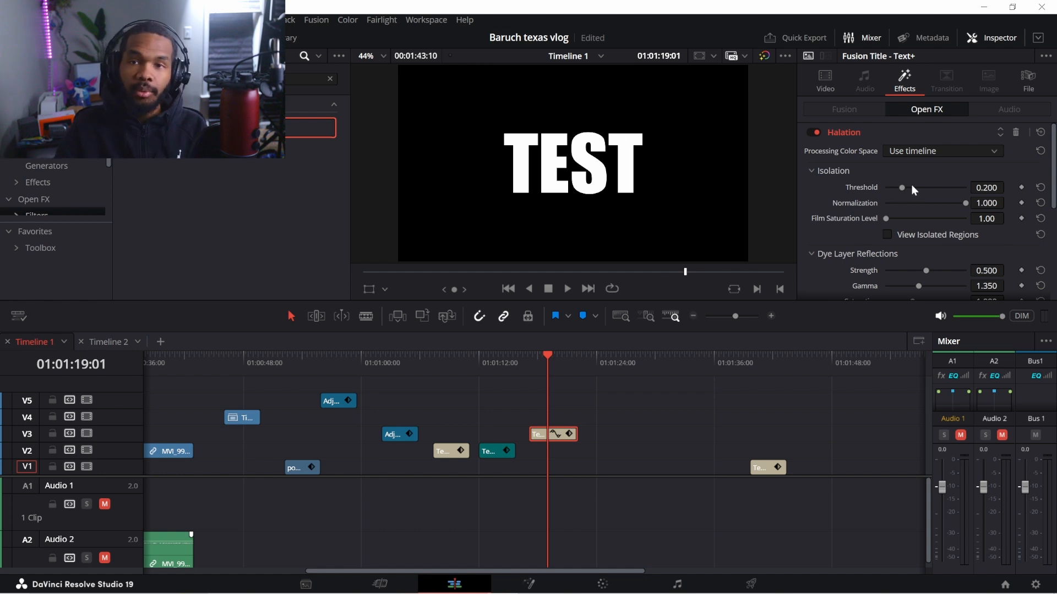
scroll(1053, 189, "down", 3)
mouse_move(926, 207)
left_mouse_down()
mouse_move(960, 207)
mouse_move(933, 222)
left_mouse_up()
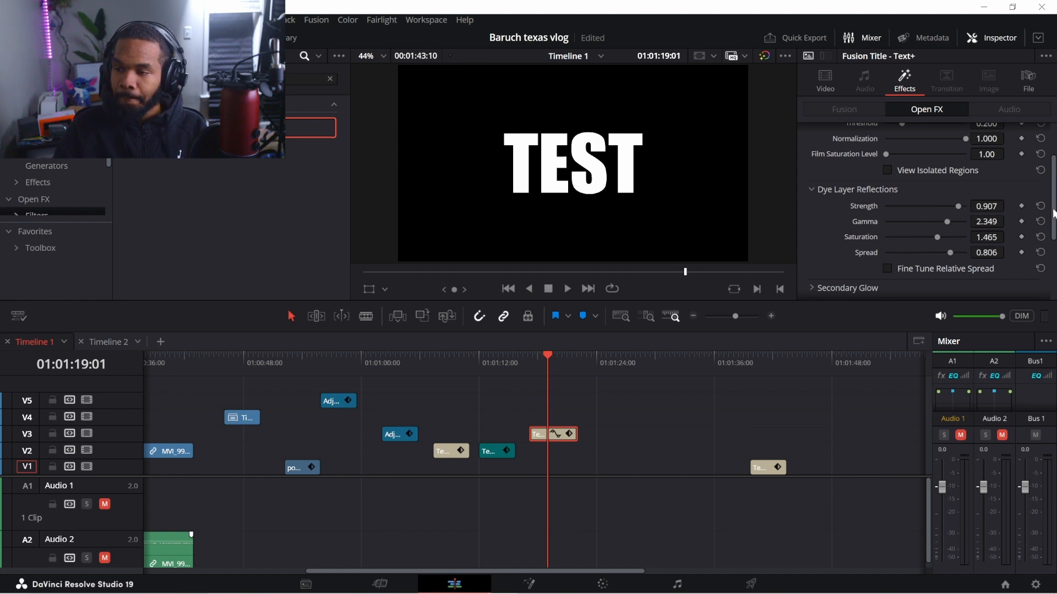
scroll(1053, 219, "down", 5)
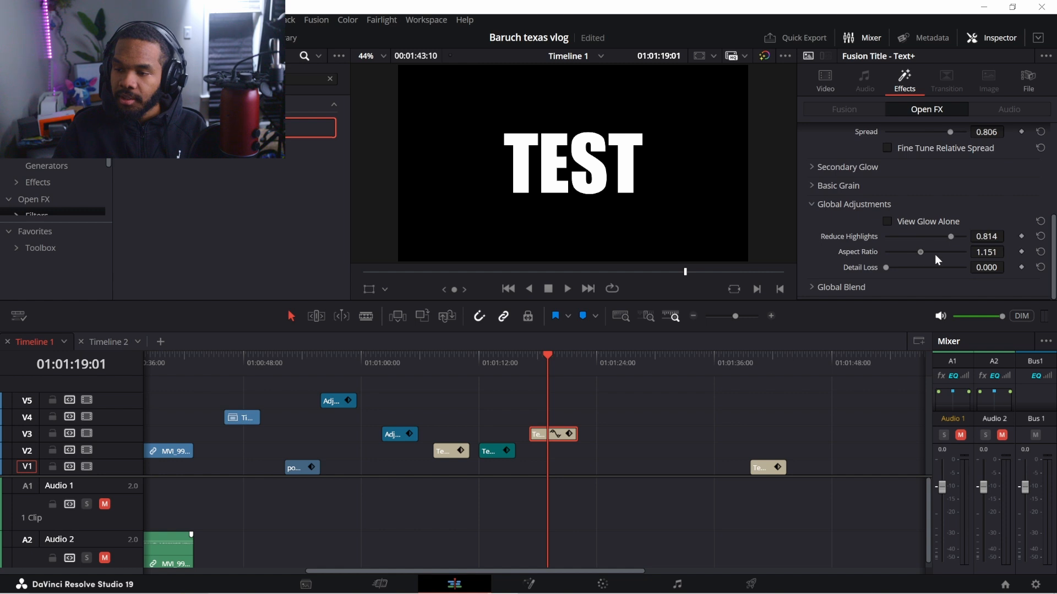
left_click_drag(887, 269, 937, 267)
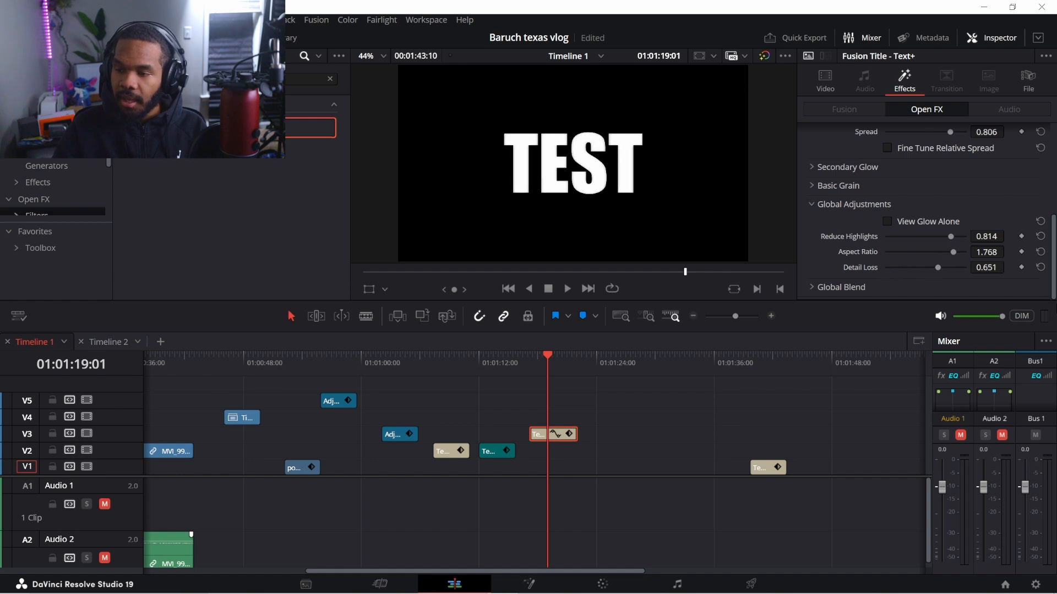
left_click(812, 286)
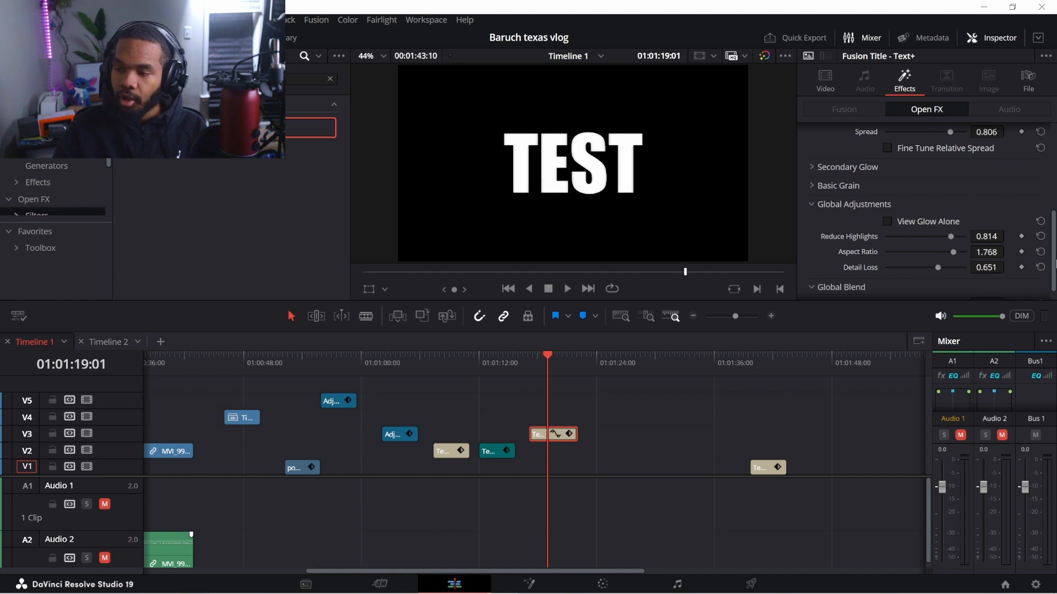
scroll(1038, 272, "down", 1)
left_click_drag(966, 287, 924, 287)
left_click(919, 288)
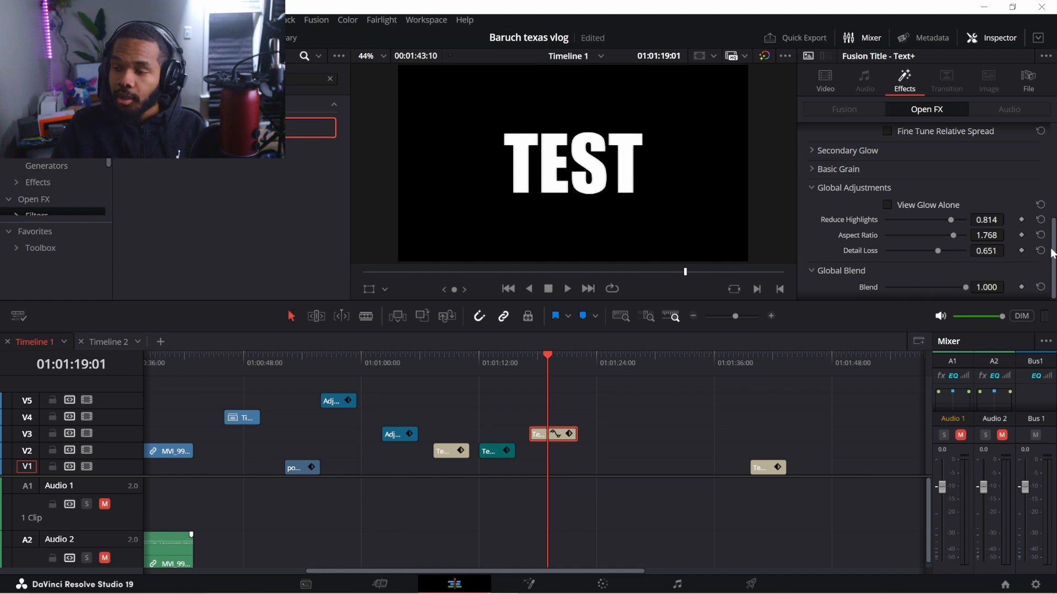
Switch the title's Halation effect off and go to the Color page
left_click_drag(1052, 253, 1046, 129)
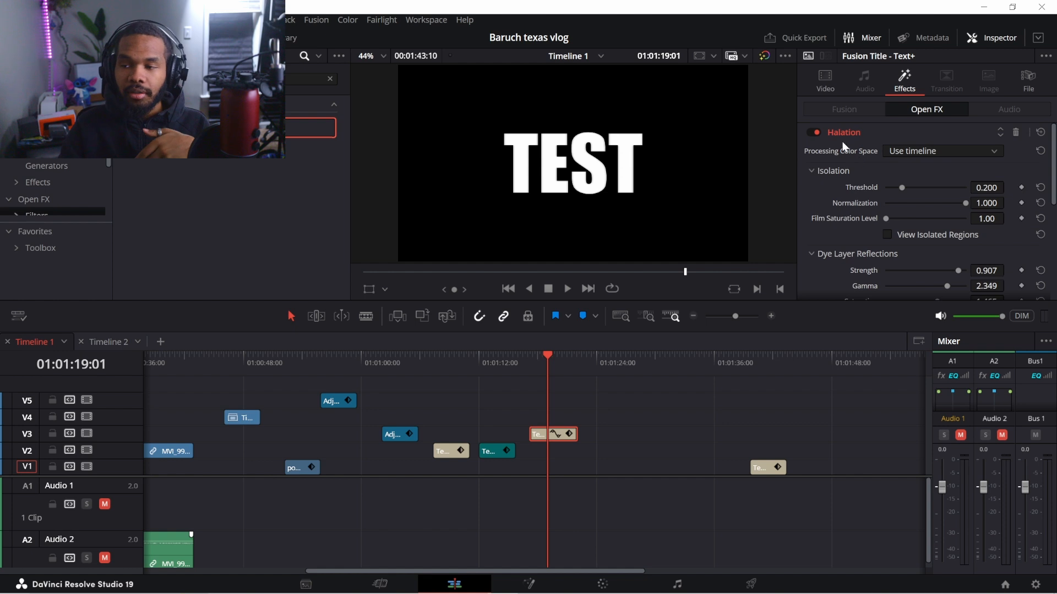
left_click(812, 132)
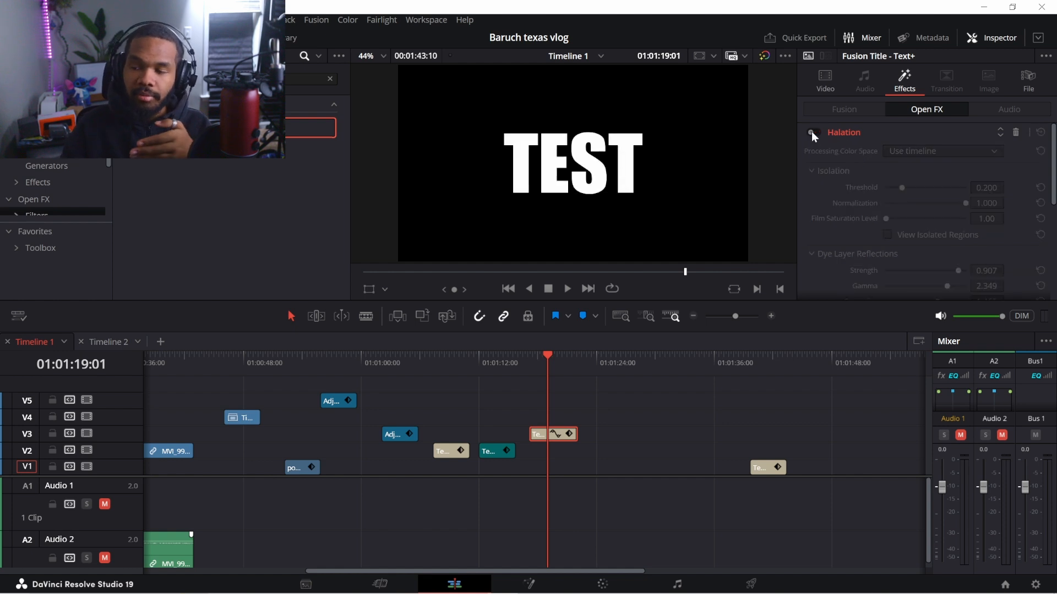
left_click(605, 588)
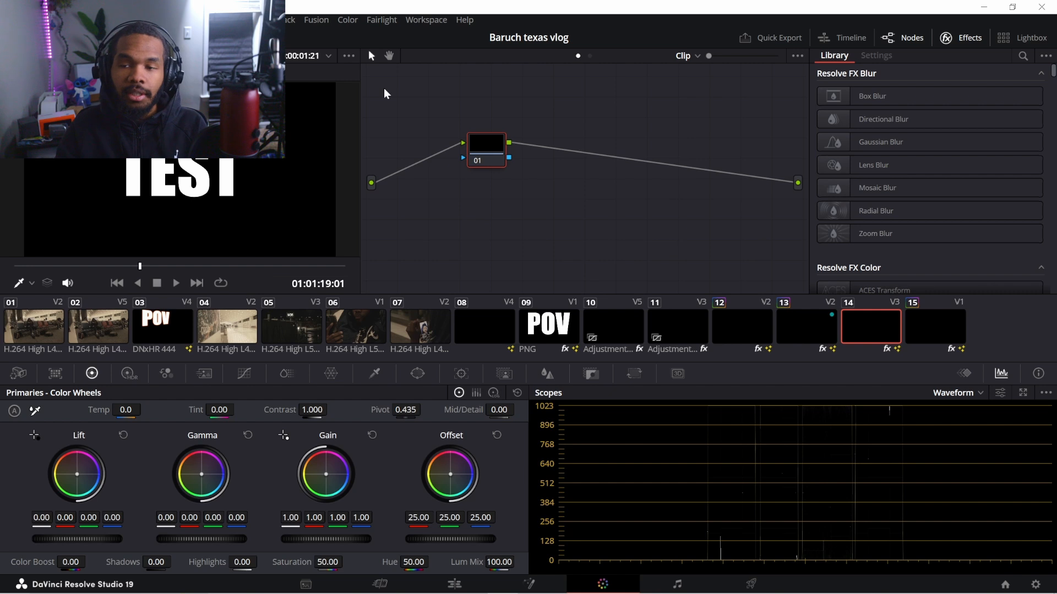
Search the Effects Library for 'hala' and apply Halation to node 01
left_click(1023, 56)
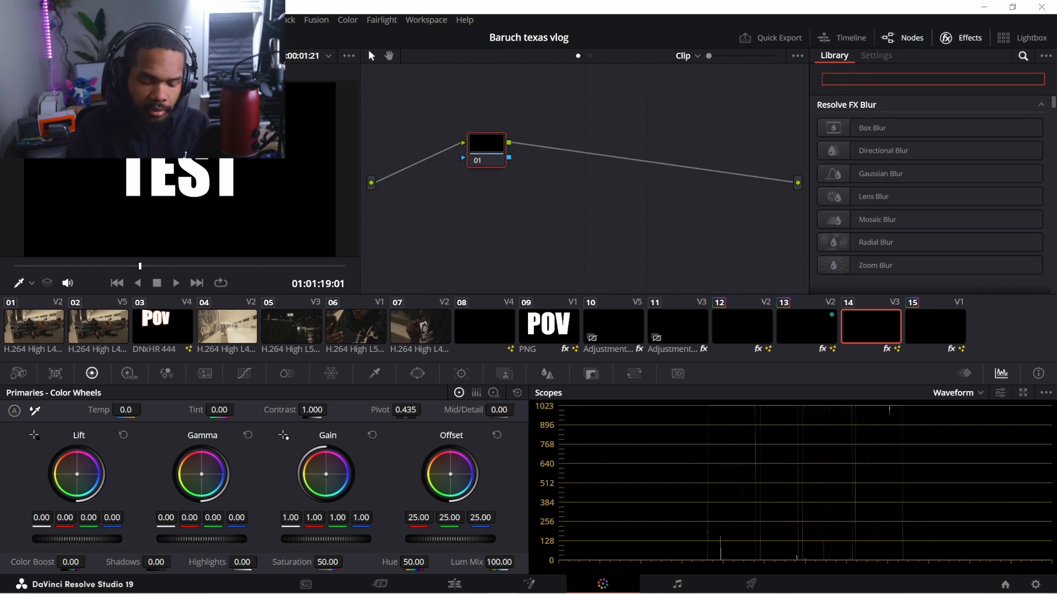
type("hala")
left_click_drag(913, 147, 487, 152)
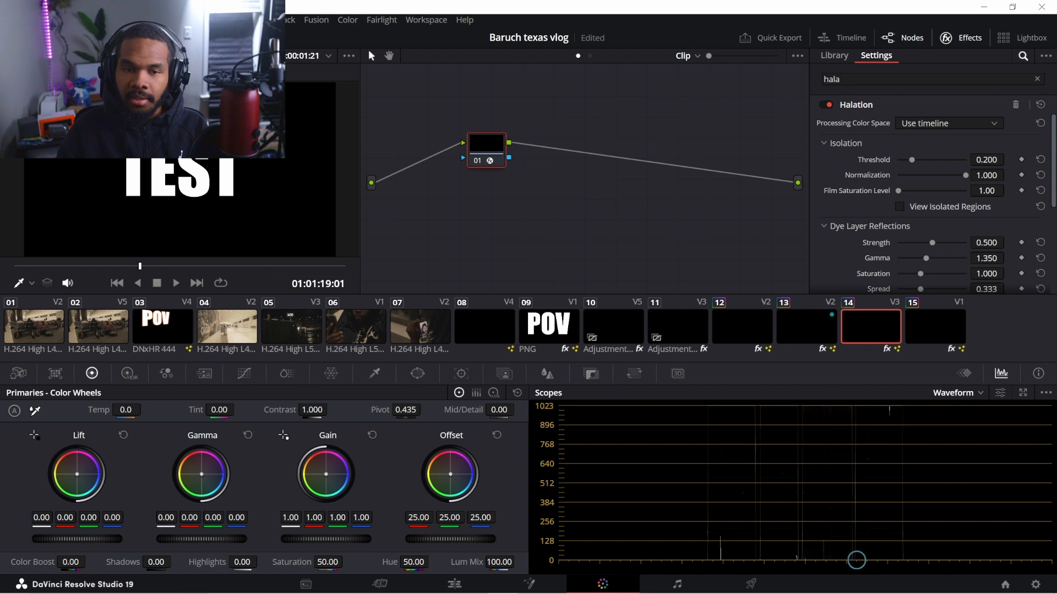
Strengthen Dye Layer Reflections, lower Reduce Highlights, widen Aspect Ratio, then return to the Edit page
scroll(991, 181, "down", 2)
scroll(935, 193, "up", 2)
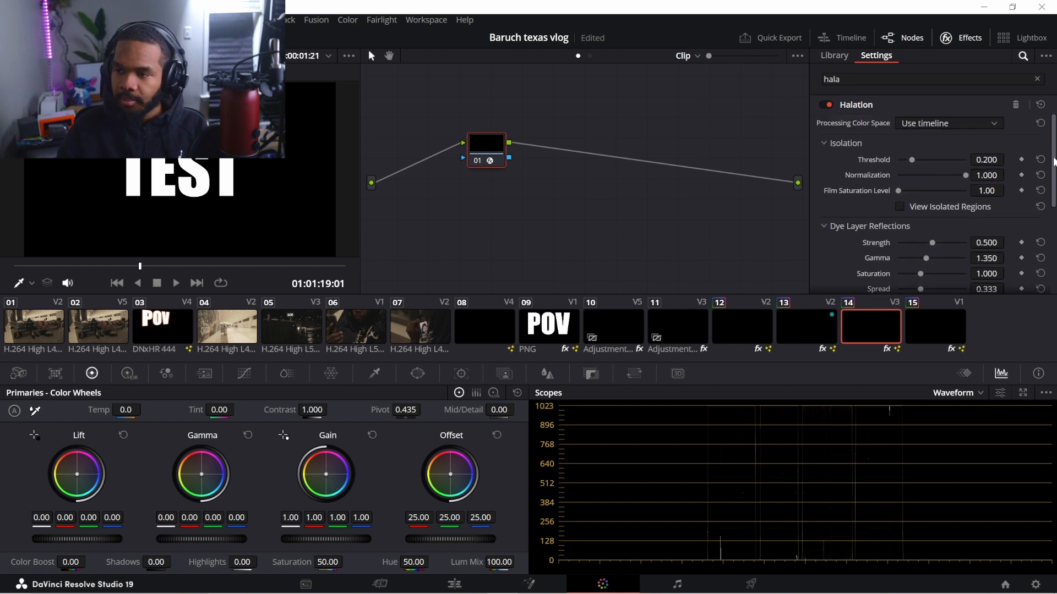
scroll(930, 194, "down", 2)
left_click_drag(930, 189, 941, 226)
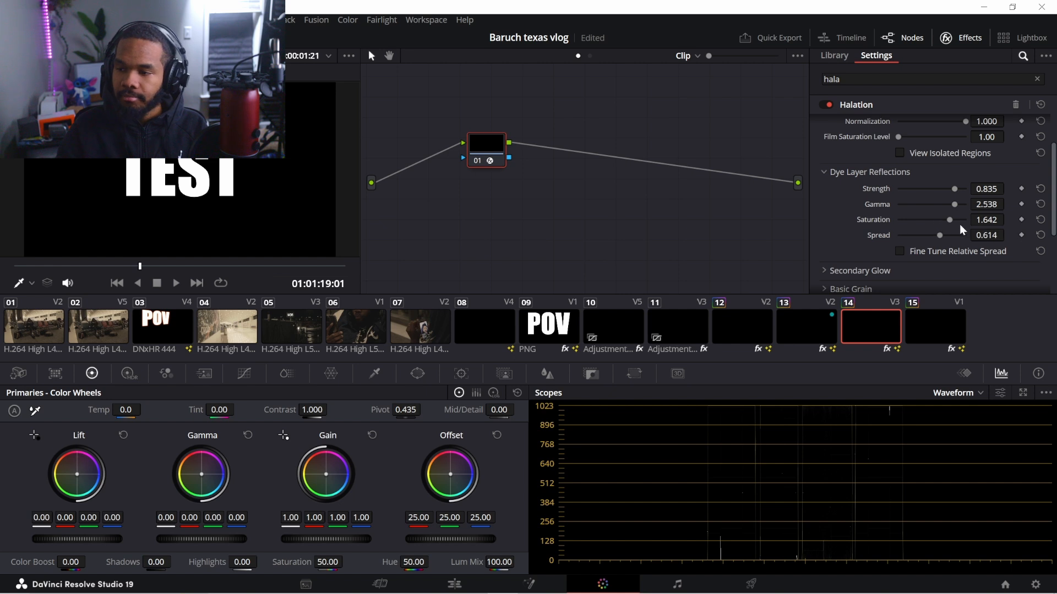
scroll(1052, 202, "down", 4)
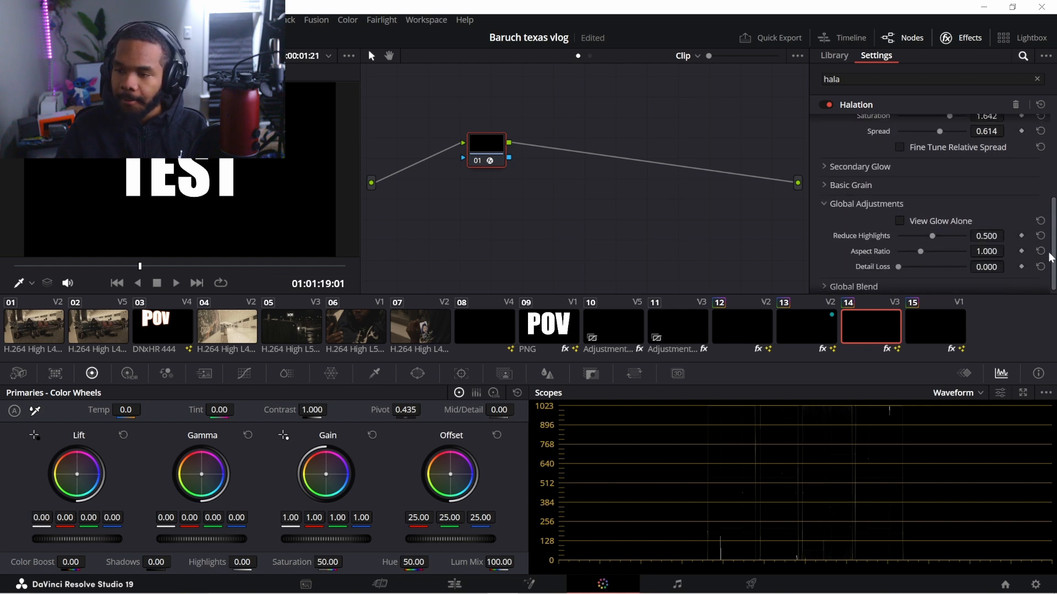
mouse_move(932, 230)
left_mouse_down()
mouse_move(951, 231)
mouse_move(903, 233)
mouse_move(941, 248)
left_mouse_up()
scroll(826, 164, "up", 5)
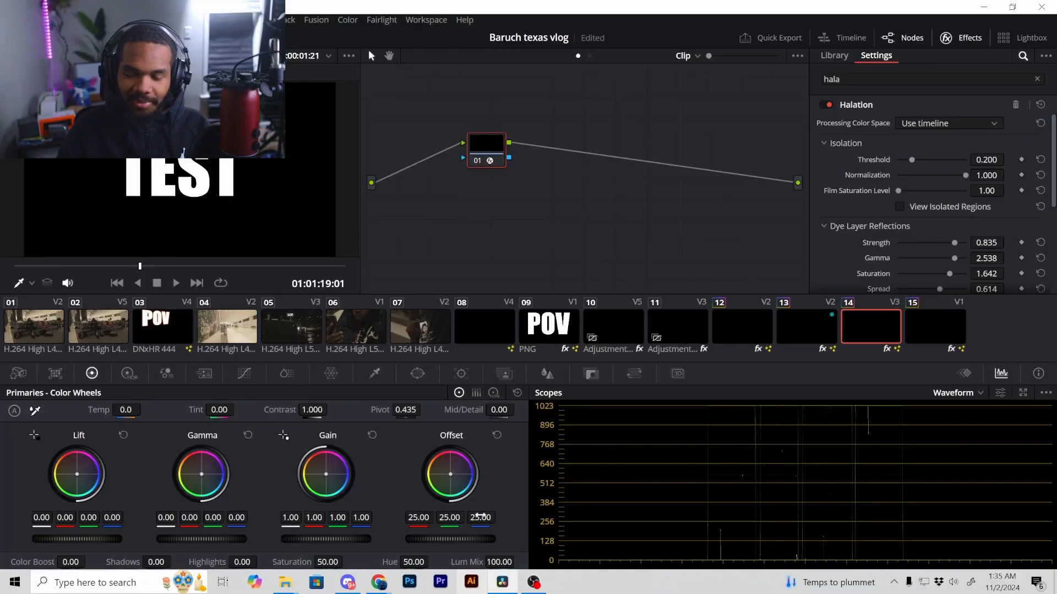
left_click(454, 584)
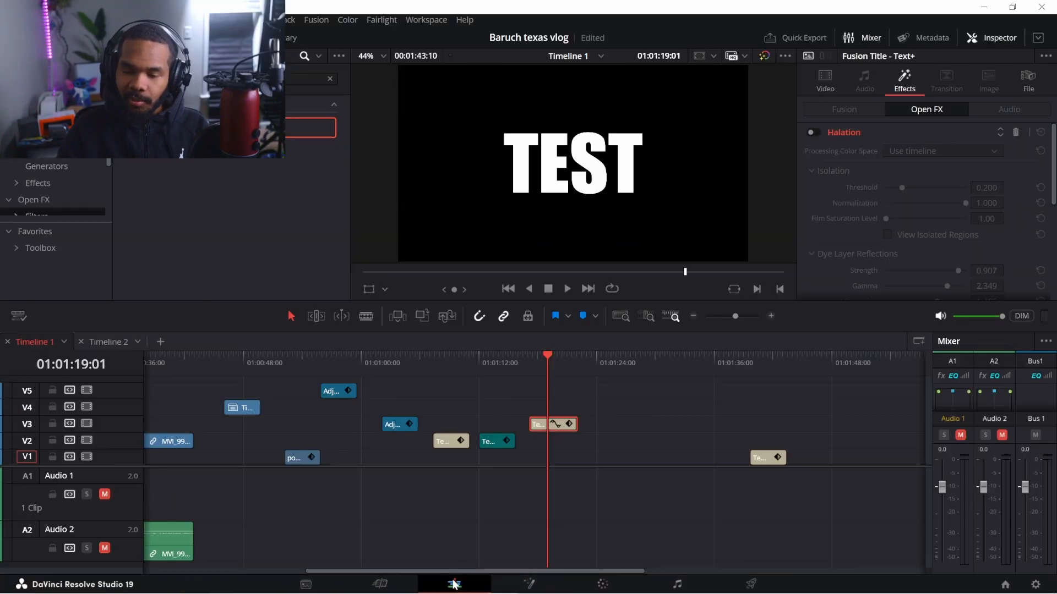
Place the Halation adjustment clip on V4 directly above the TEST title
left_click_drag(543, 355, 548, 355)
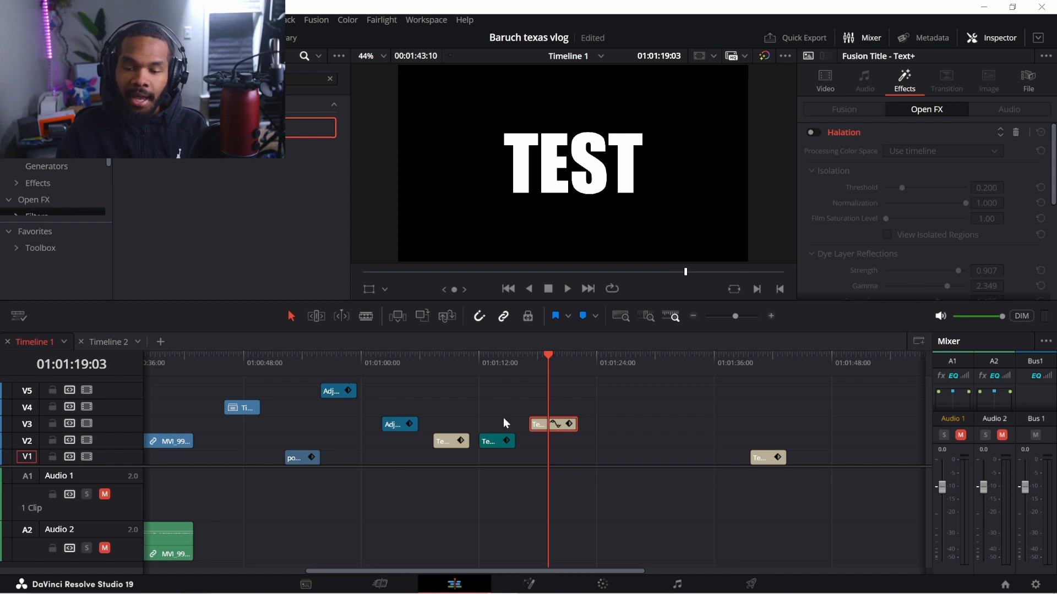
left_click_drag(394, 424, 553, 407)
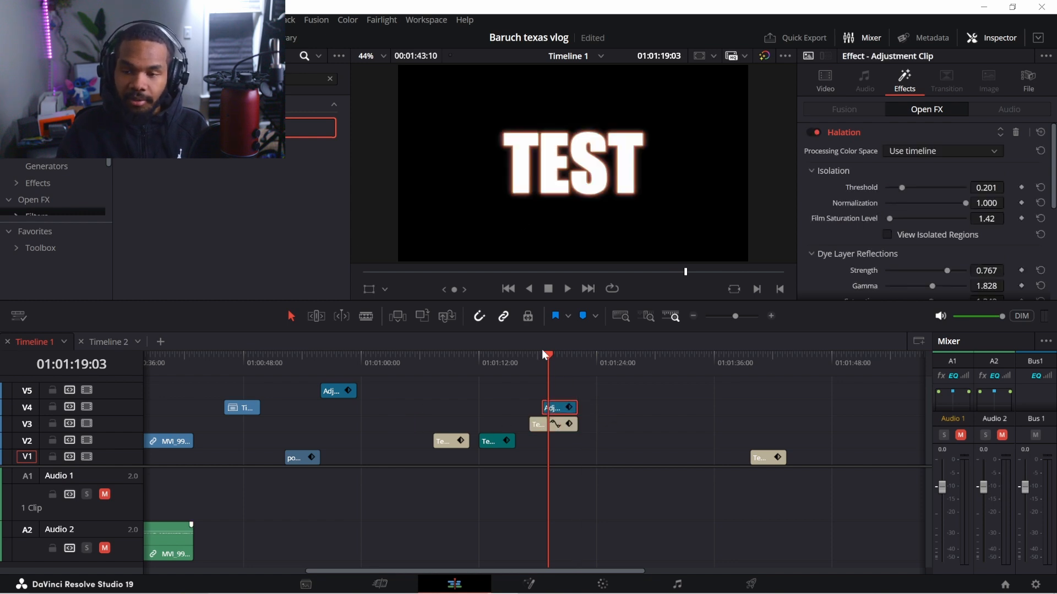
left_click_drag(552, 367, 557, 358)
left_click_drag(555, 408, 384, 448)
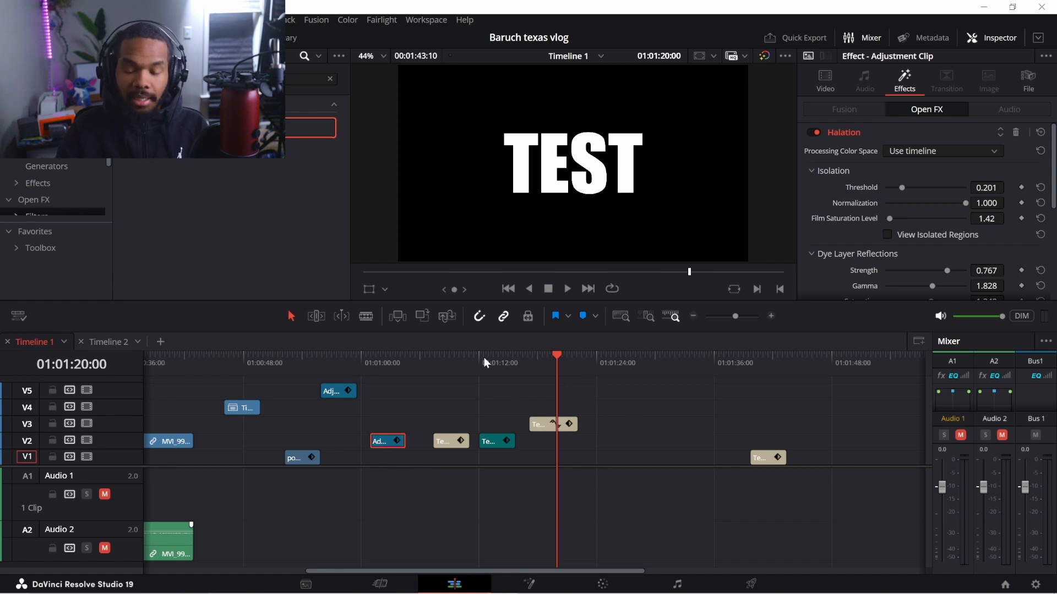
left_click_drag(386, 438, 546, 406)
left_click_drag(557, 366, 543, 362)
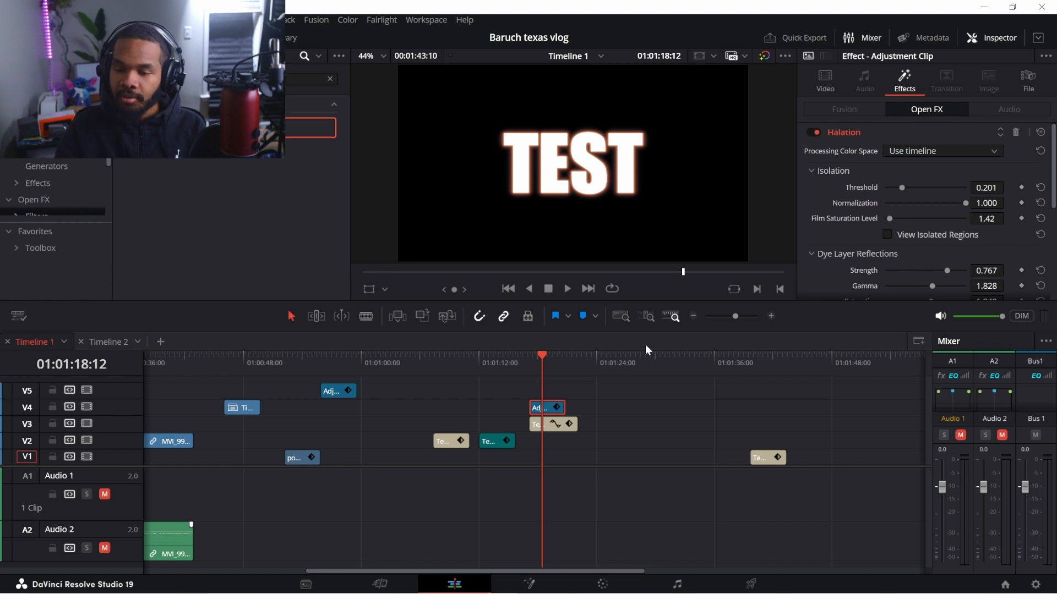
Extend the adjustment clip past the title's end, check the glow, and select both clips
mouse_move(1053, 153)
left_mouse_down()
mouse_move(1055, 243)
mouse_move(1054, 156)
left_mouse_up()
left_click_drag(566, 404, 581, 405)
mouse_move(552, 363)
left_mouse_down()
mouse_move(531, 357)
mouse_move(553, 361)
mouse_move(533, 361)
mouse_move(544, 366)
left_mouse_up()
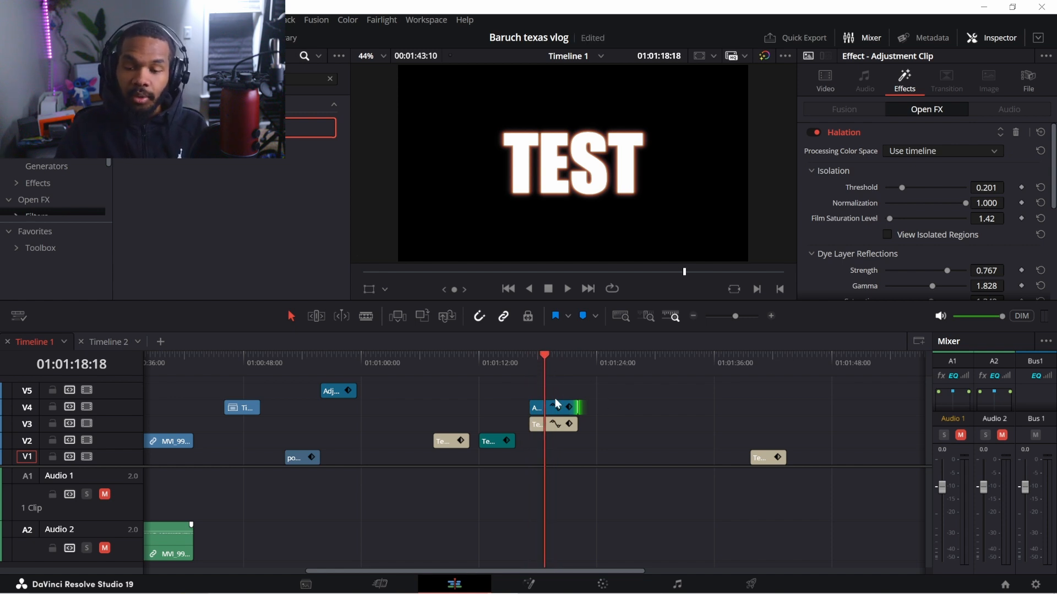
left_click_drag(356, 570, 226, 547)
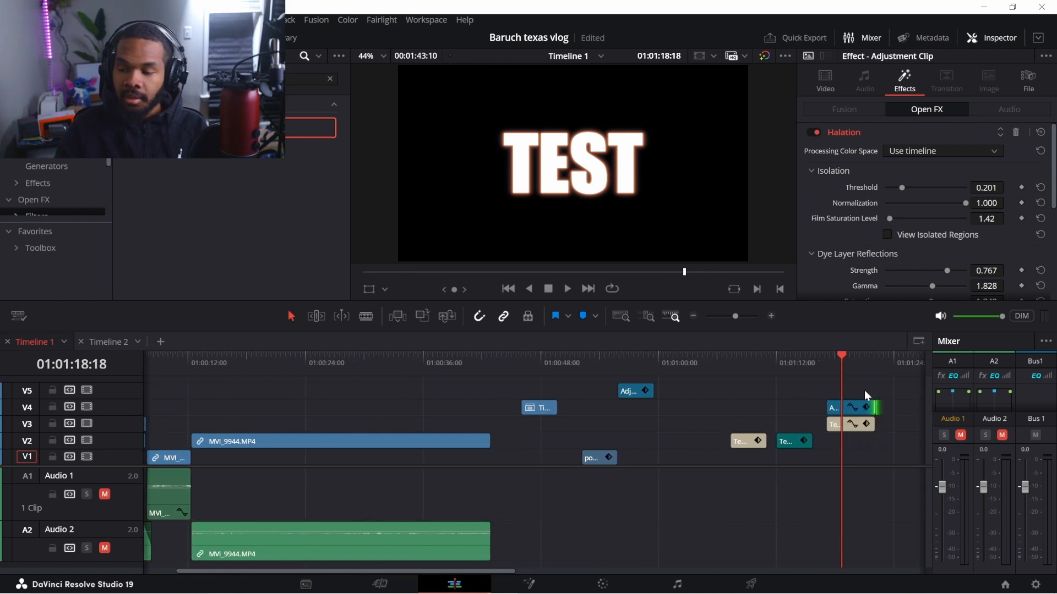
left_click_drag(840, 454, 840, 455)
left_click(850, 423)
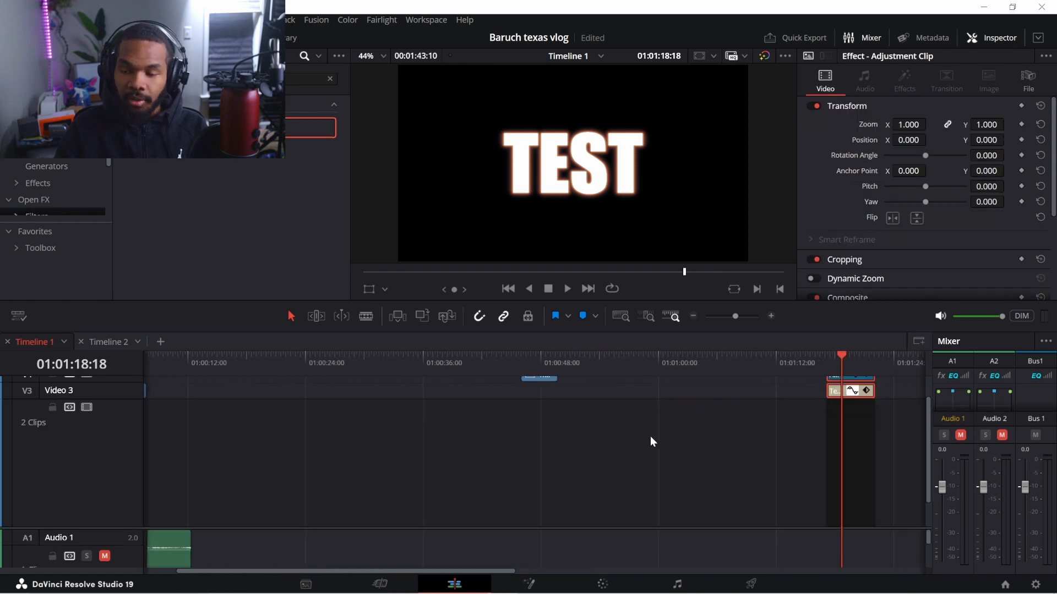
Move the adjustment clip and TEST title up to V5/V4 at the playhead, around 01:01:21
left_click(852, 392)
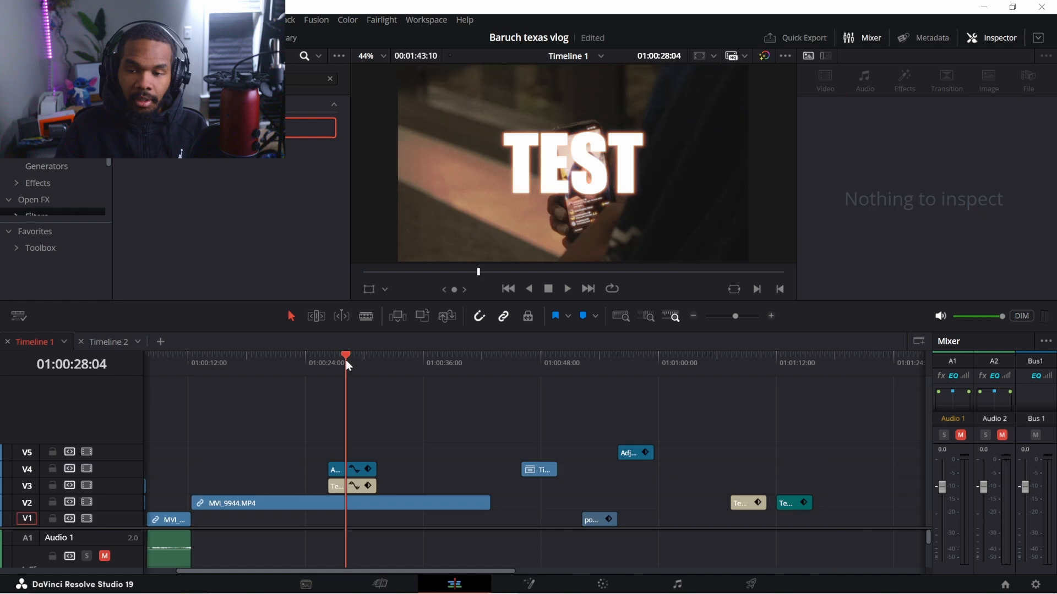
mouse_move(345, 361)
left_mouse_down()
mouse_move(358, 363)
mouse_move(349, 366)
left_mouse_up()
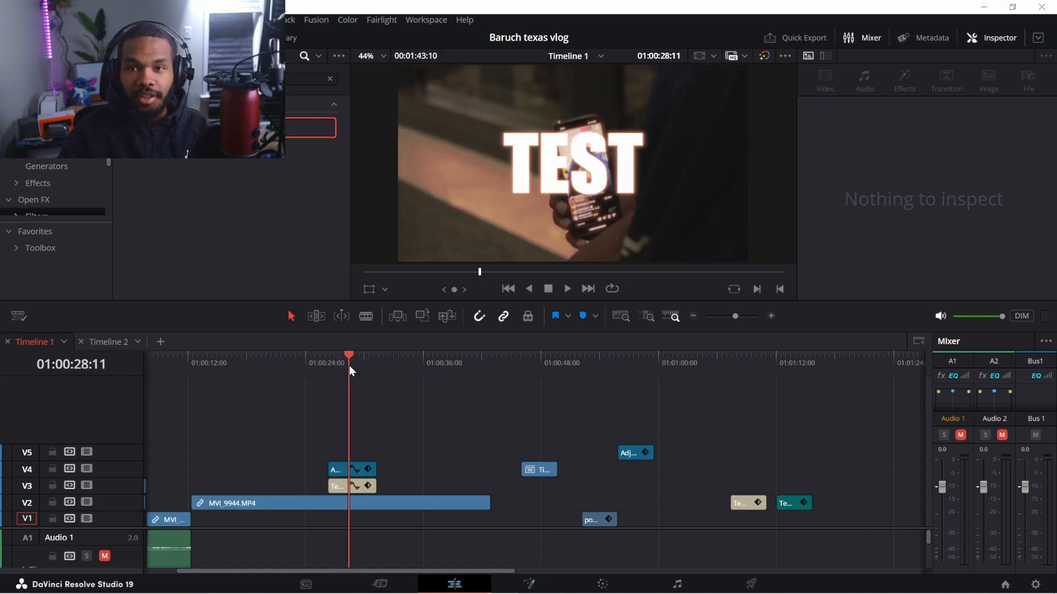
left_click_drag(402, 424, 767, 471)
left_click_drag(771, 390, 814, 383)
left_click(879, 363)
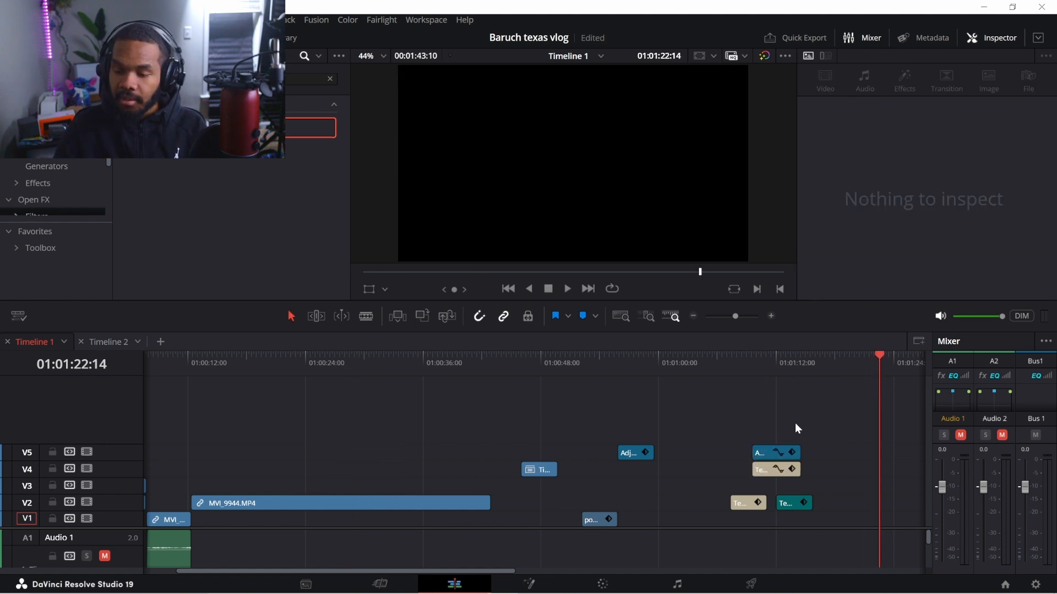
left_click_drag(772, 480, 773, 480)
left_click_drag(776, 472, 879, 473)
left_click_drag(878, 358, 864, 359)
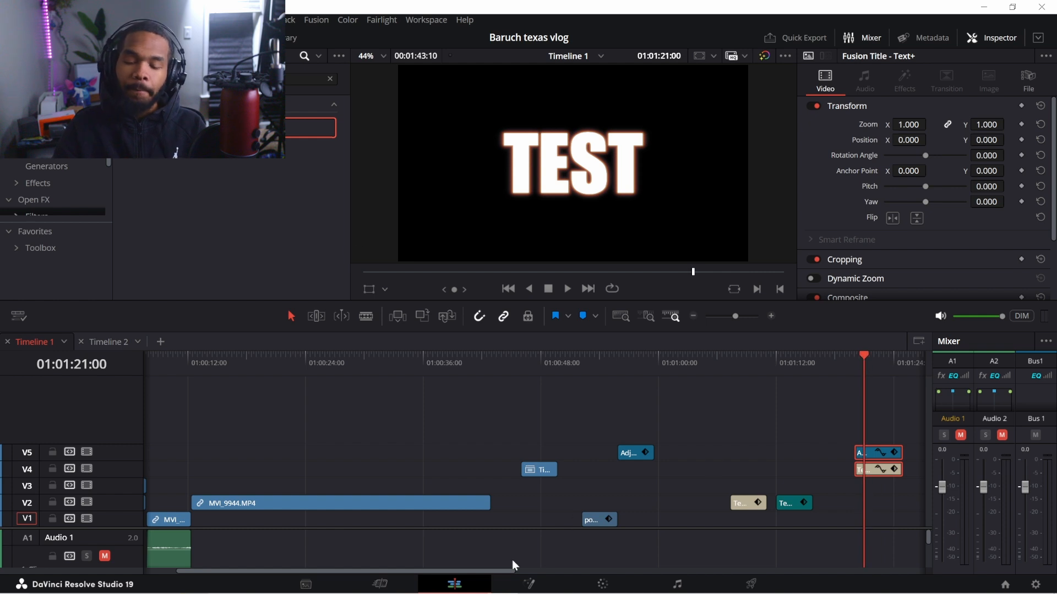
left_click_drag(459, 568, 545, 553)
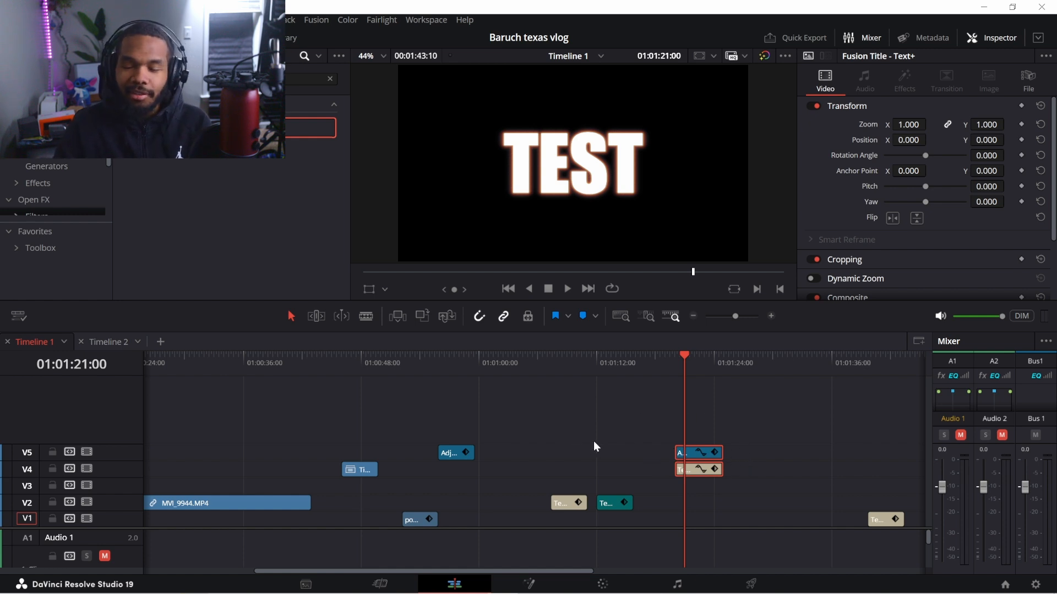
left_click_drag(769, 439, 691, 494)
Combine the two selected clips into a compound clip named 'test' and drag it down to V3
right_click(695, 454)
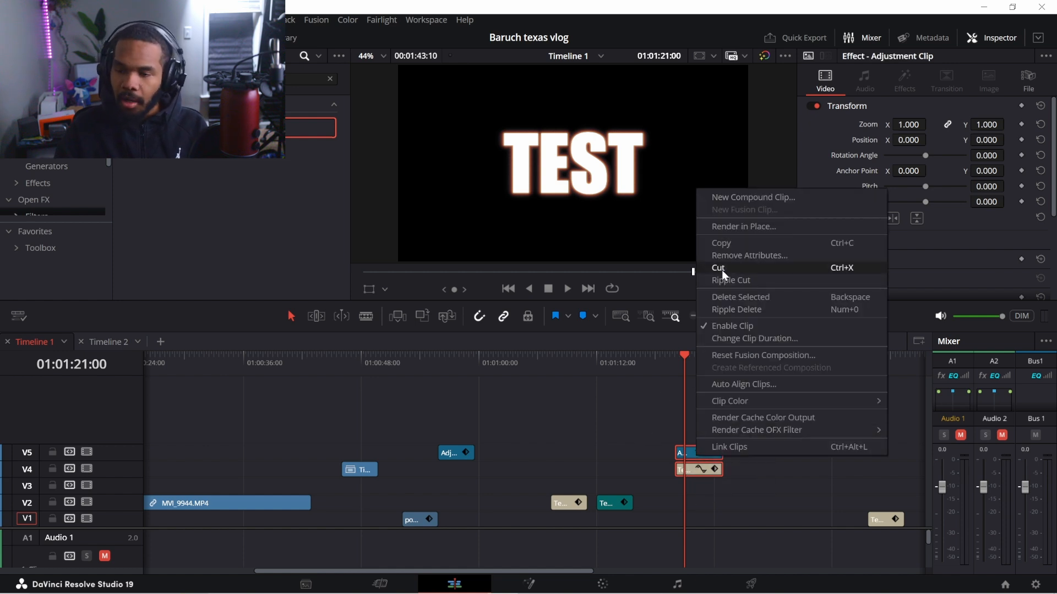
left_click(743, 198)
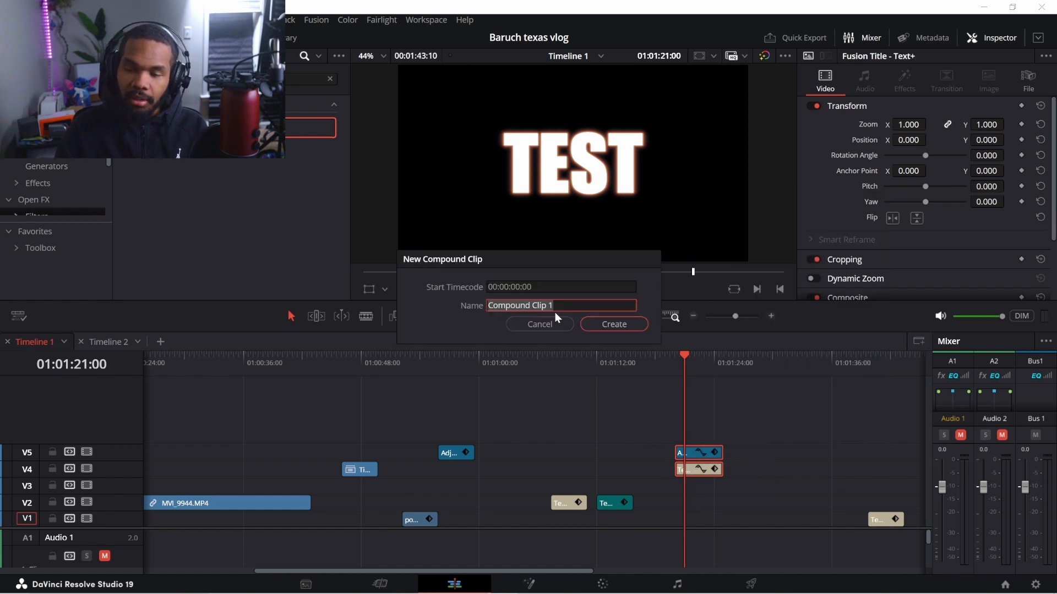
type("test")
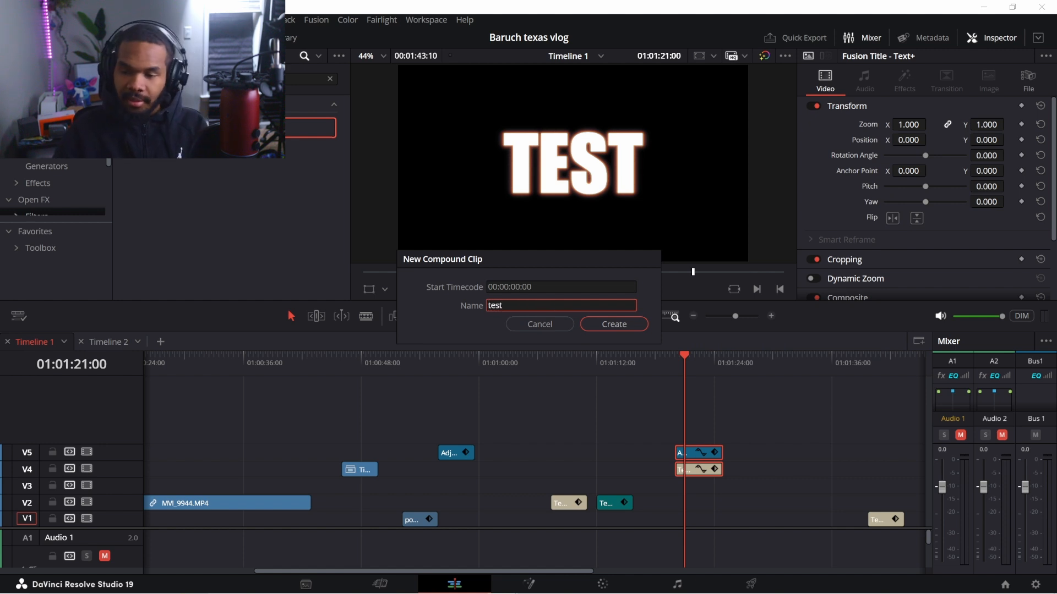
left_click(615, 326)
left_click_drag(695, 362, 688, 361)
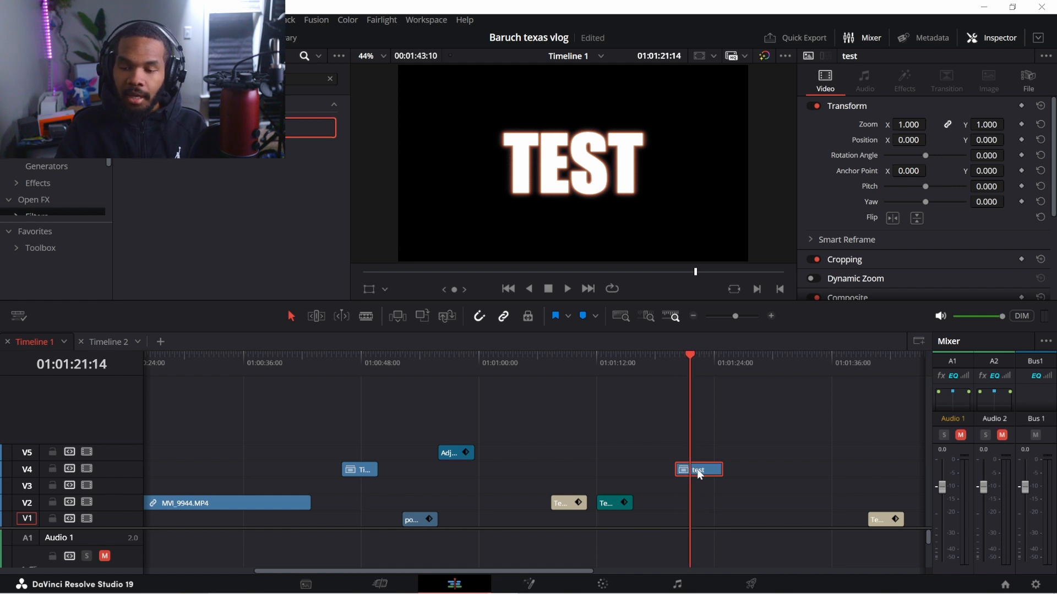
left_click_drag(696, 471, 218, 487)
Preview the test compound clip, then drag it later along V3 to around 01:01:26
left_click(199, 363)
left_click_drag(185, 374, 214, 381)
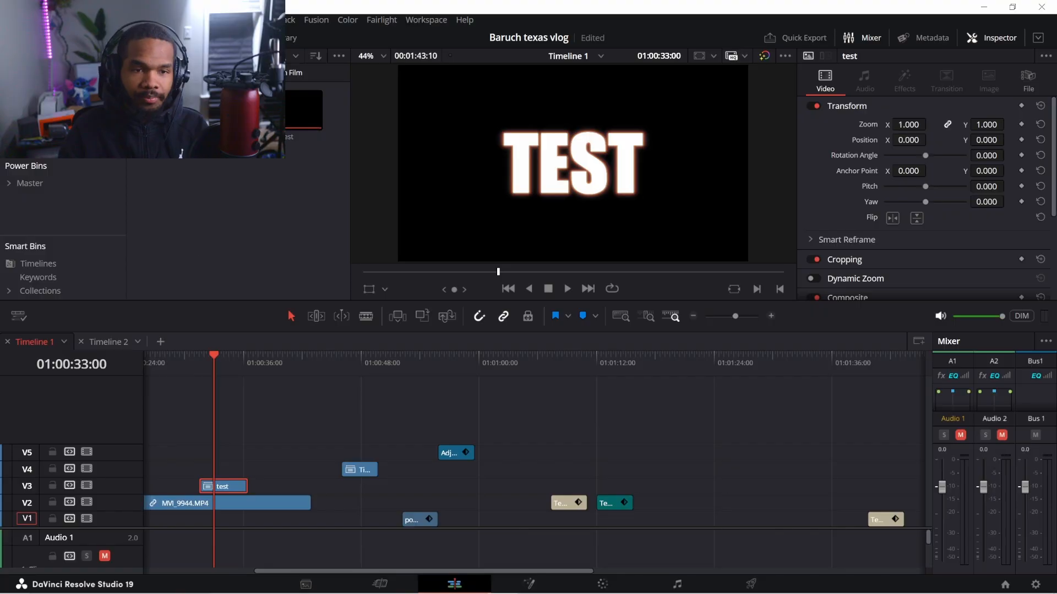
left_click_drag(219, 487, 758, 487)
left_click_drag(354, 372, 359, 375)
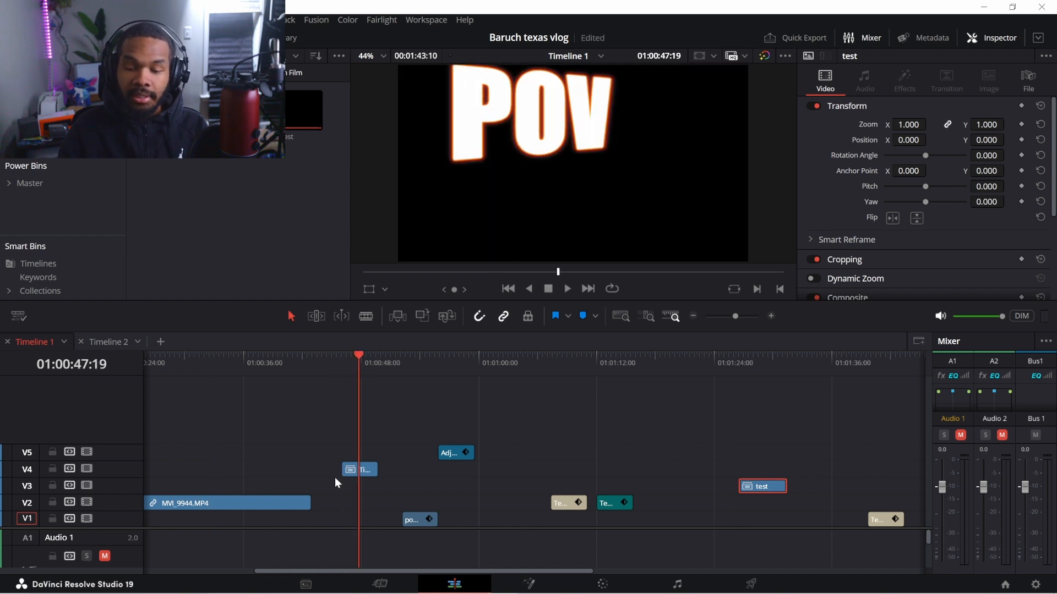
Switch to Timeline 2 and inspect it with the playhead at its start
left_click(114, 341)
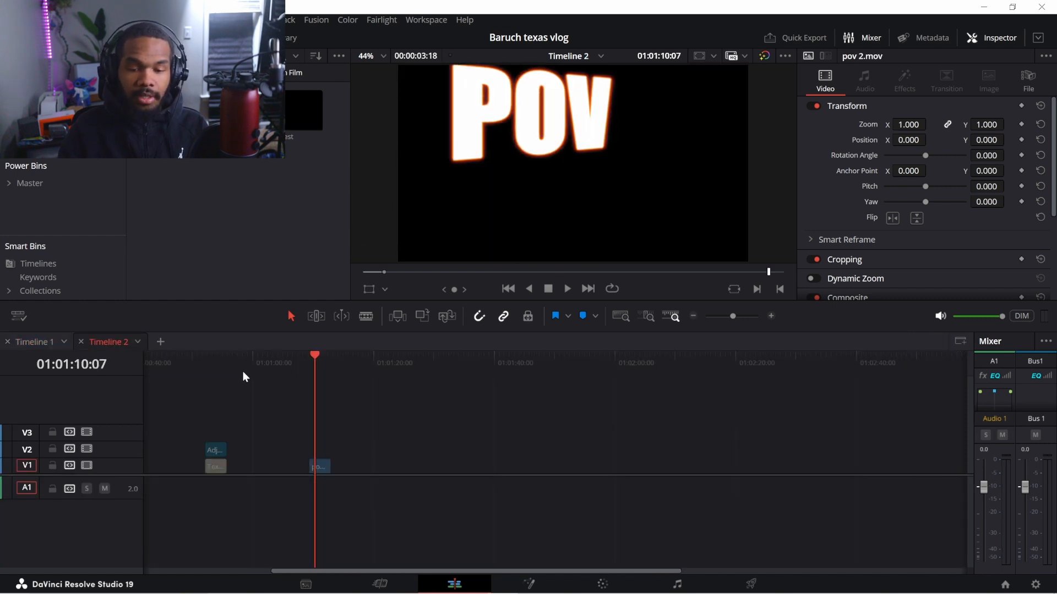
left_click_drag(385, 571, 124, 544)
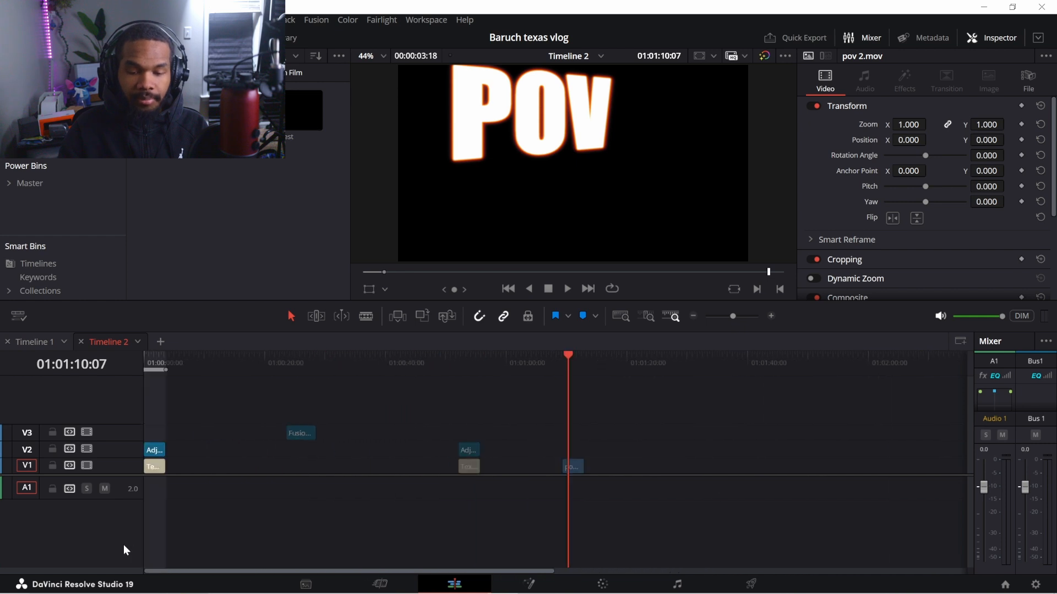
mouse_move(151, 357)
left_mouse_down()
mouse_move(132, 361)
mouse_move(154, 371)
left_mouse_up()
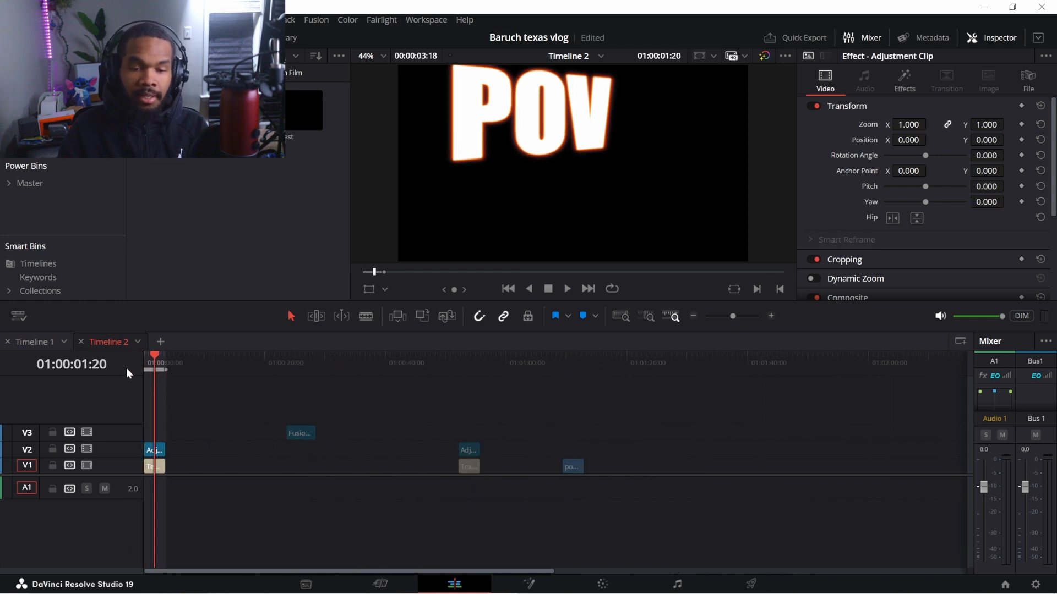
In Timeline 1, shift the V4 title clip slightly earlier and park the playhead at 01:00:31:10
left_click(33, 342)
left_click_drag(617, 412, 451, 410)
left_click_drag(431, 357, 452, 362)
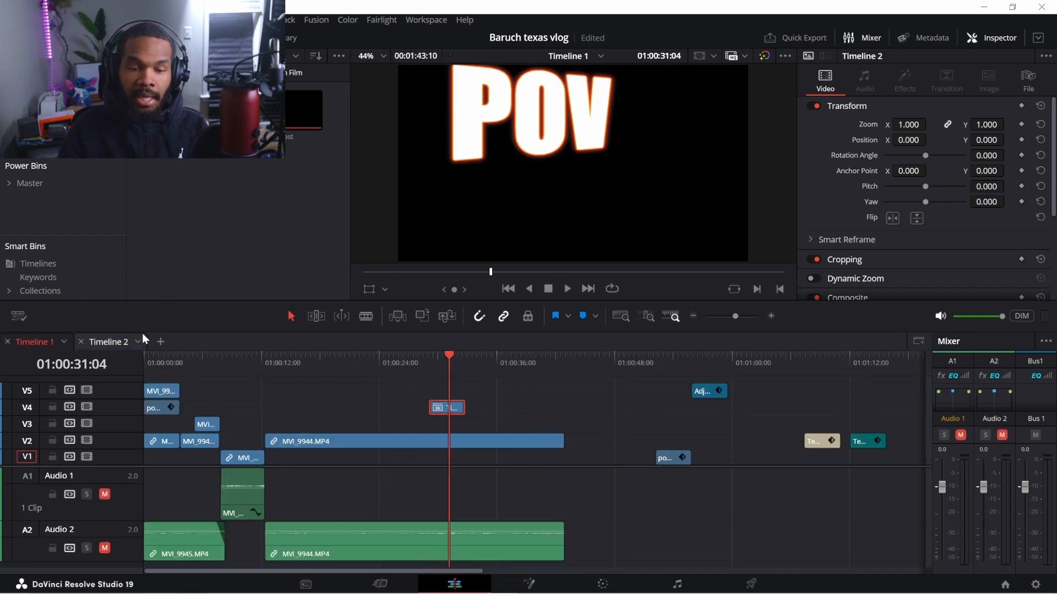
left_click(107, 342)
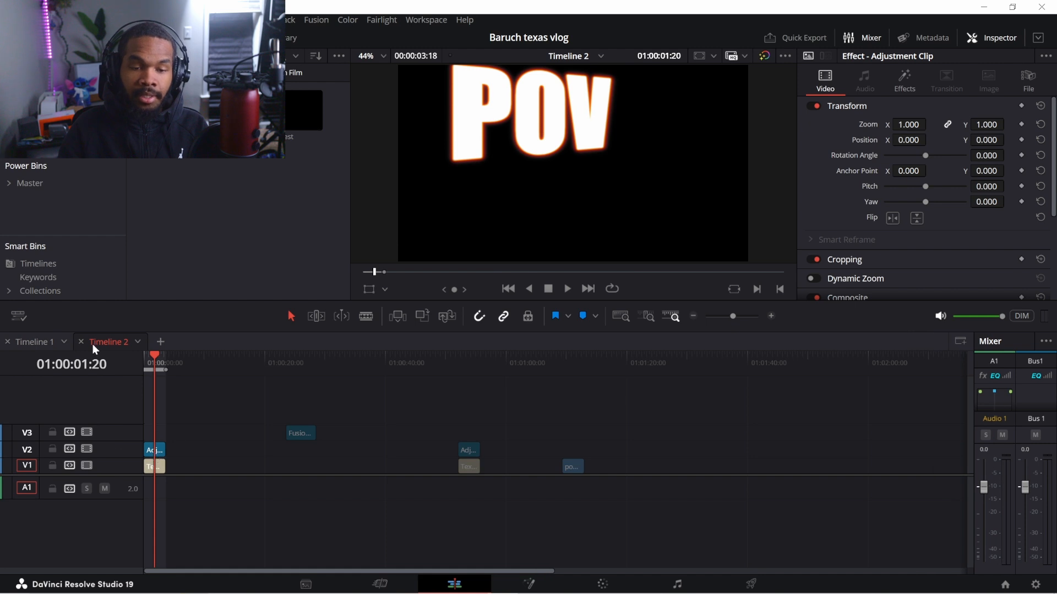
left_click(33, 342)
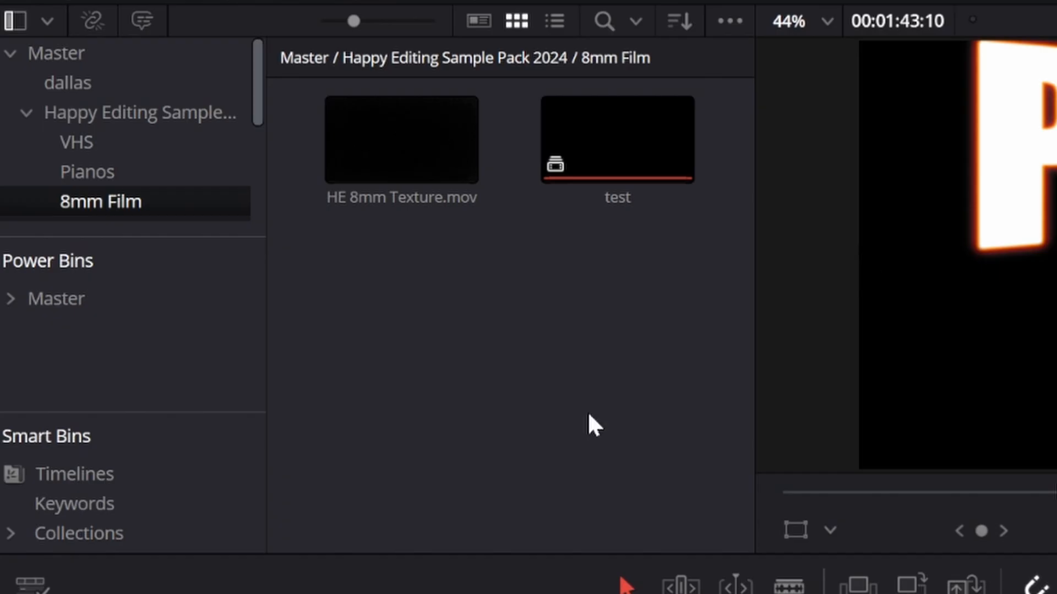
Nest Timeline 2 into Timeline 1, delete the extra nested copy, and park the playhead at 01:00:30:18
left_click(22, 475)
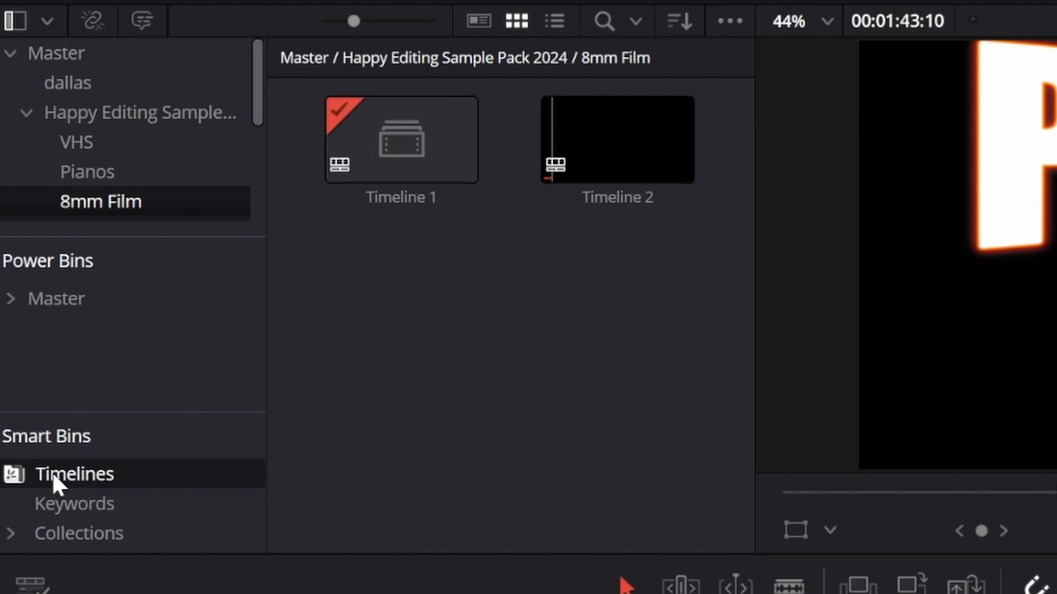
left_click(609, 127)
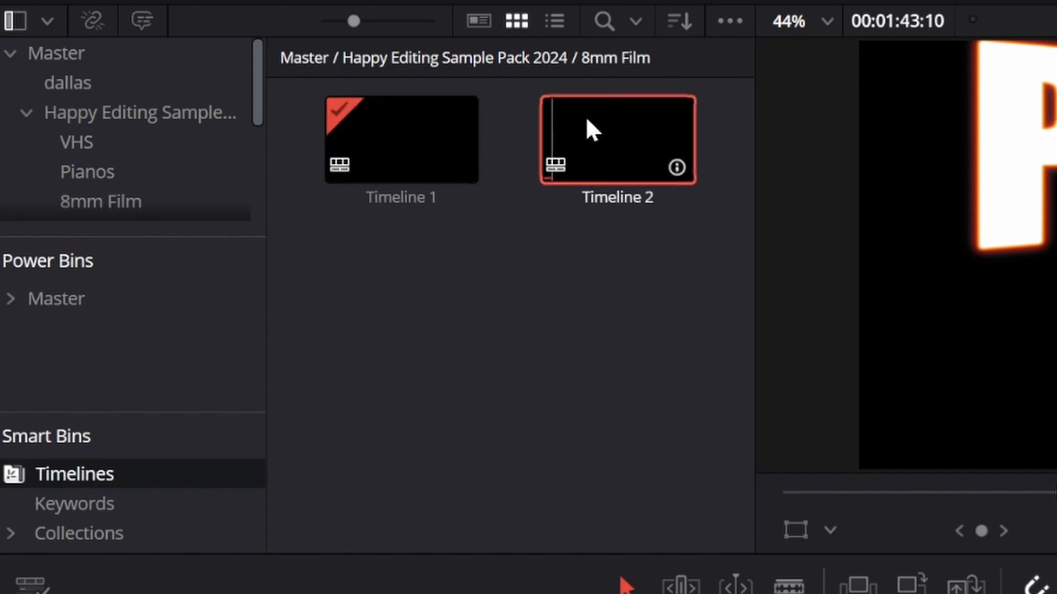
left_click_drag(592, 129, 316, 302)
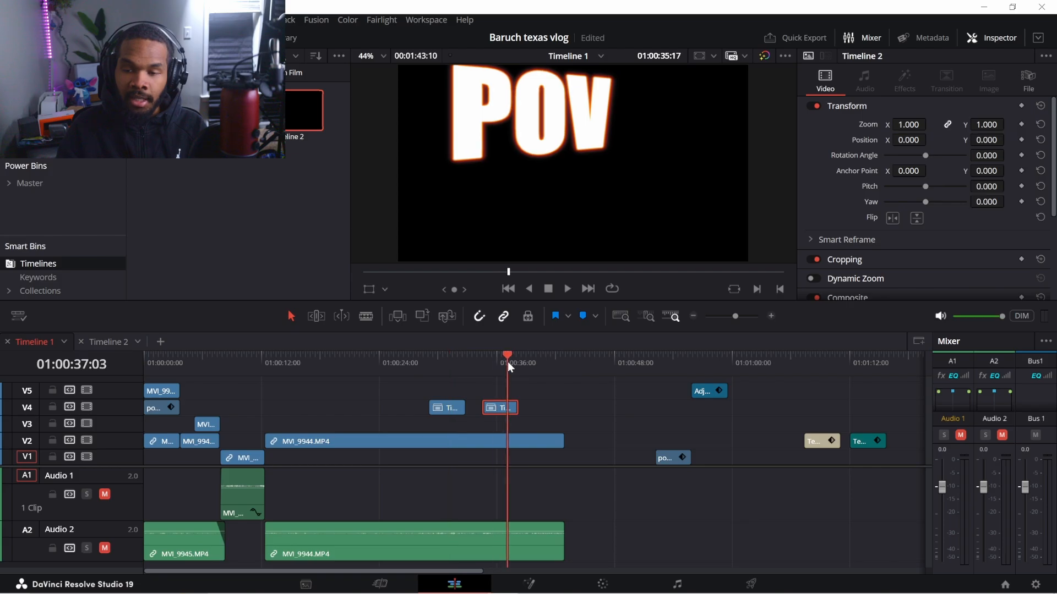
key("Delete")
left_click(437, 355)
left_click_drag(437, 356, 445, 356)
In Timeline 2, move the V2 adjustment clip off the POV title, then return to Timeline 1
left_click(110, 342)
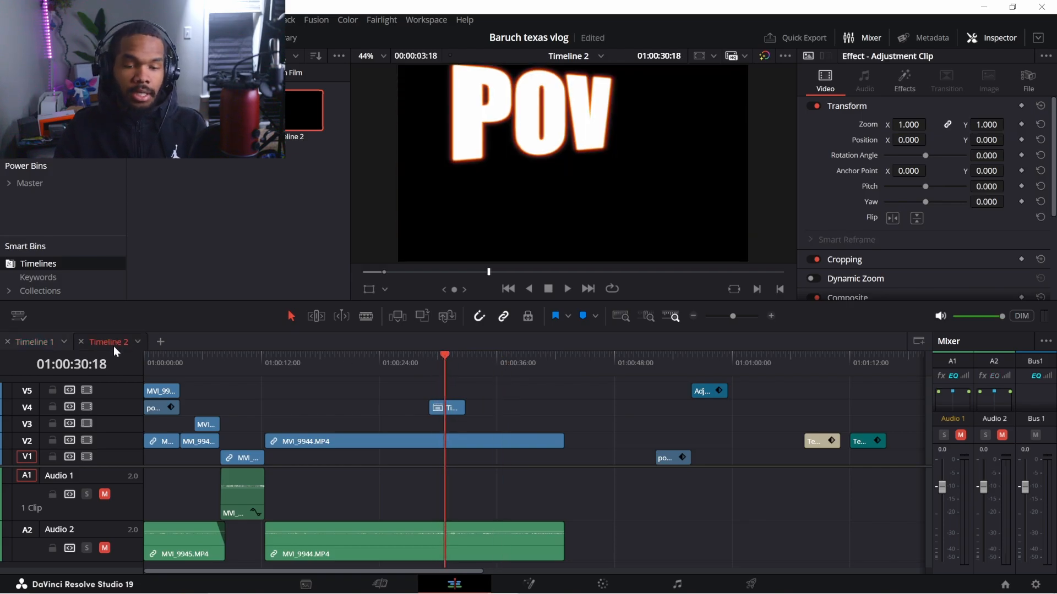
left_click_drag(151, 450, 217, 452)
left_click_drag(208, 363, 147, 379)
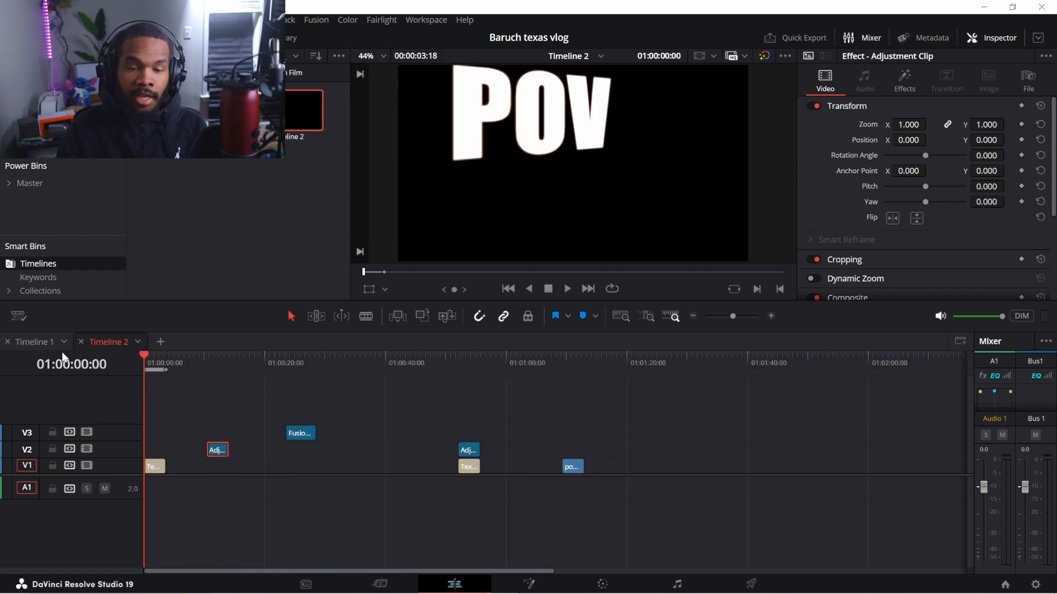
left_click(39, 344)
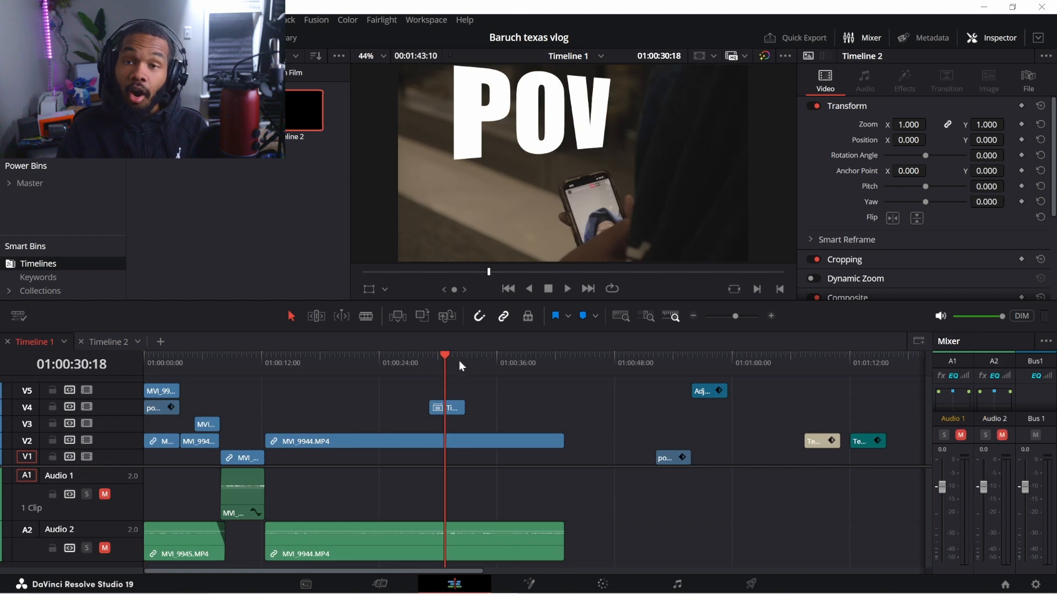
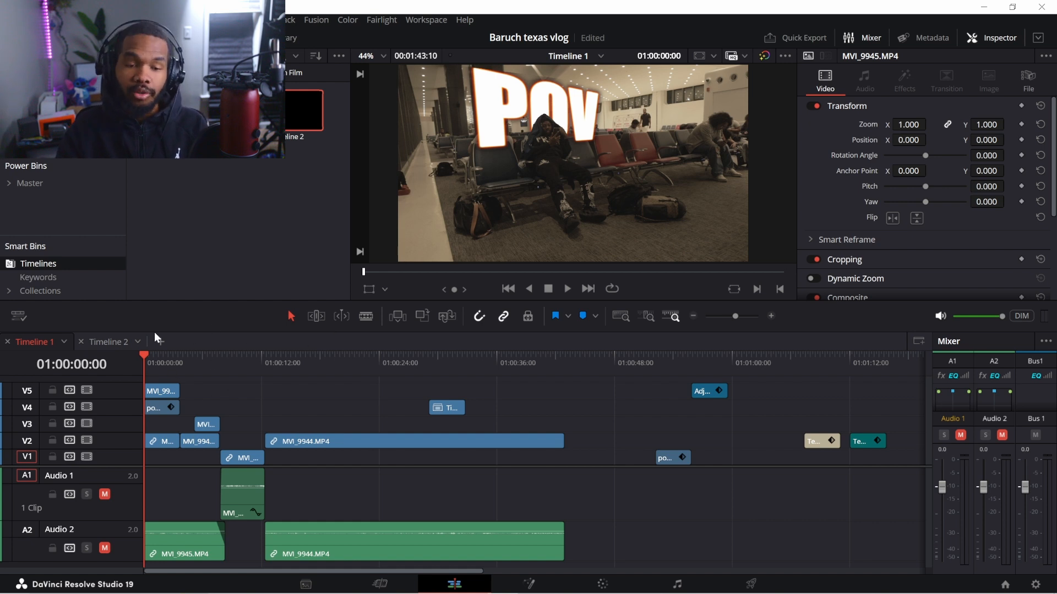
Switch to Timeline 2, scrub through its POV title, and bring up the Deliver page
left_click(110, 341)
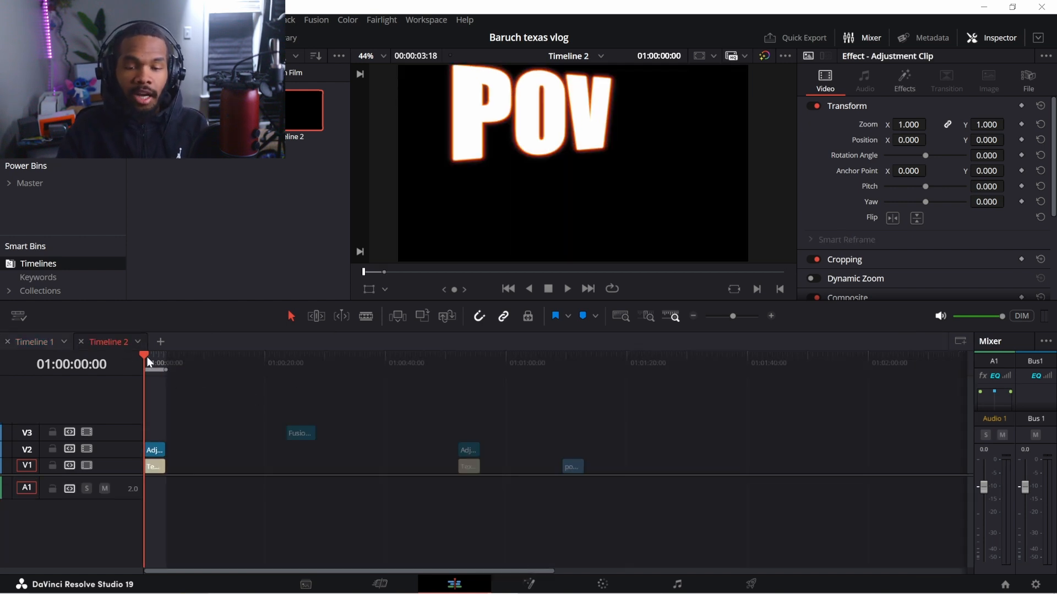
mouse_move(147, 357)
left_mouse_down()
mouse_move(166, 362)
mouse_move(154, 364)
left_mouse_up()
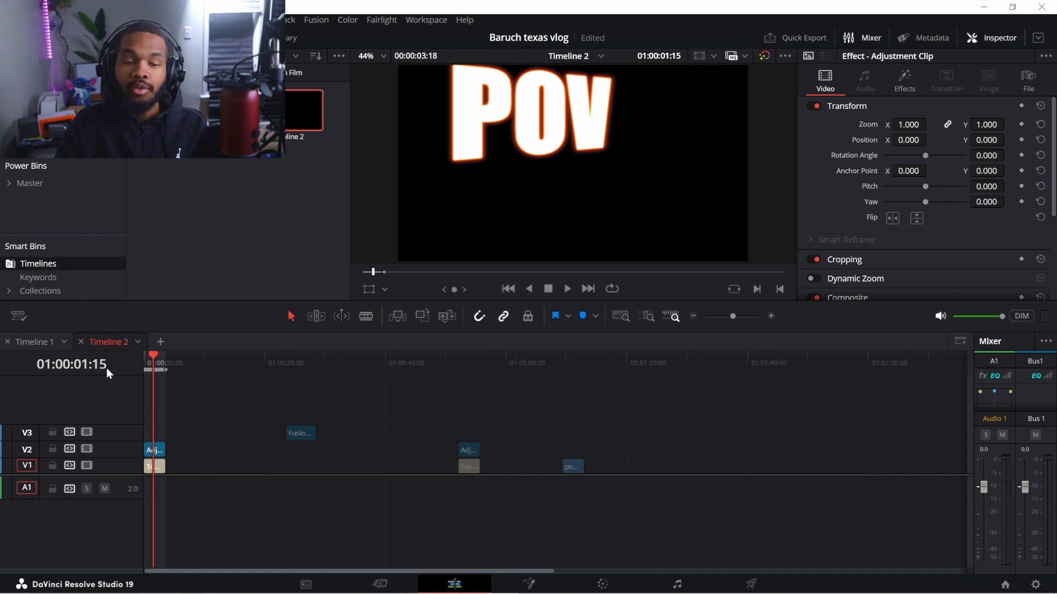
left_click(751, 583)
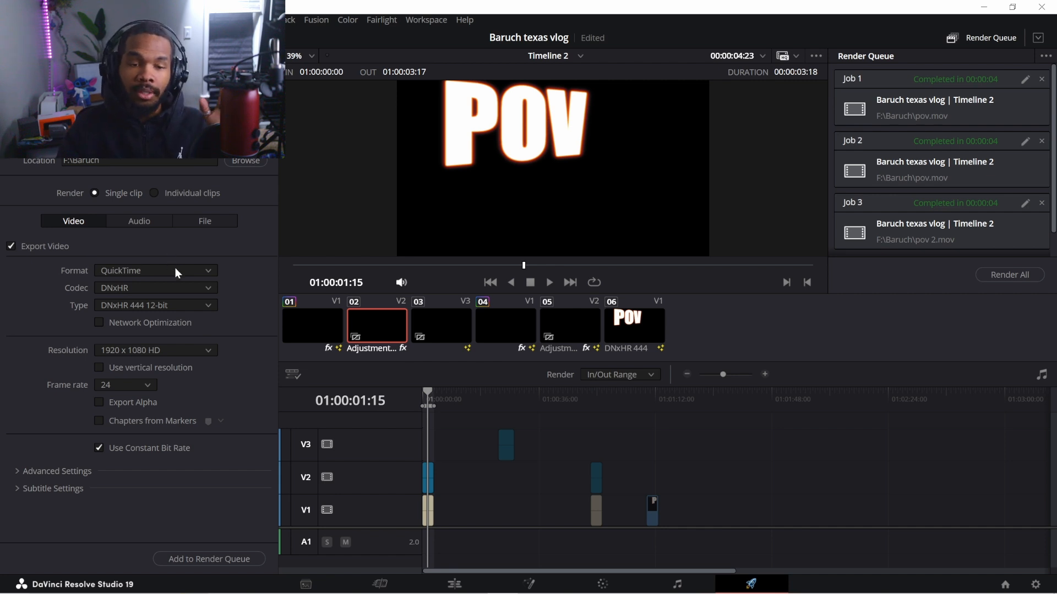
Keep Timeline 2's render at QuickTime format with DNxHR codec, leaving Export Alpha off
left_click(192, 271)
scroll(187, 379, "down", 1)
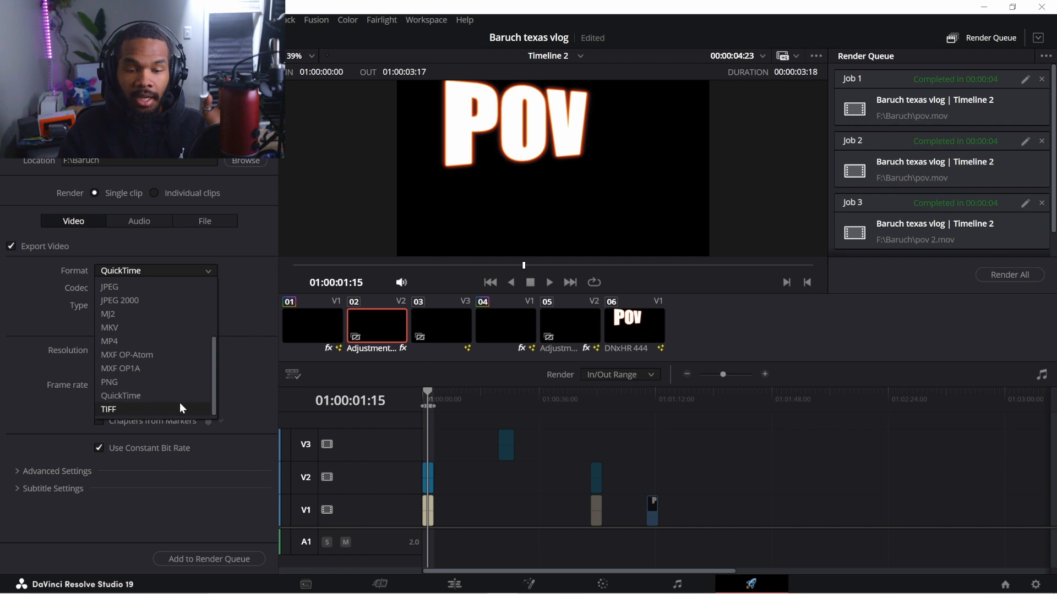
left_click(157, 394)
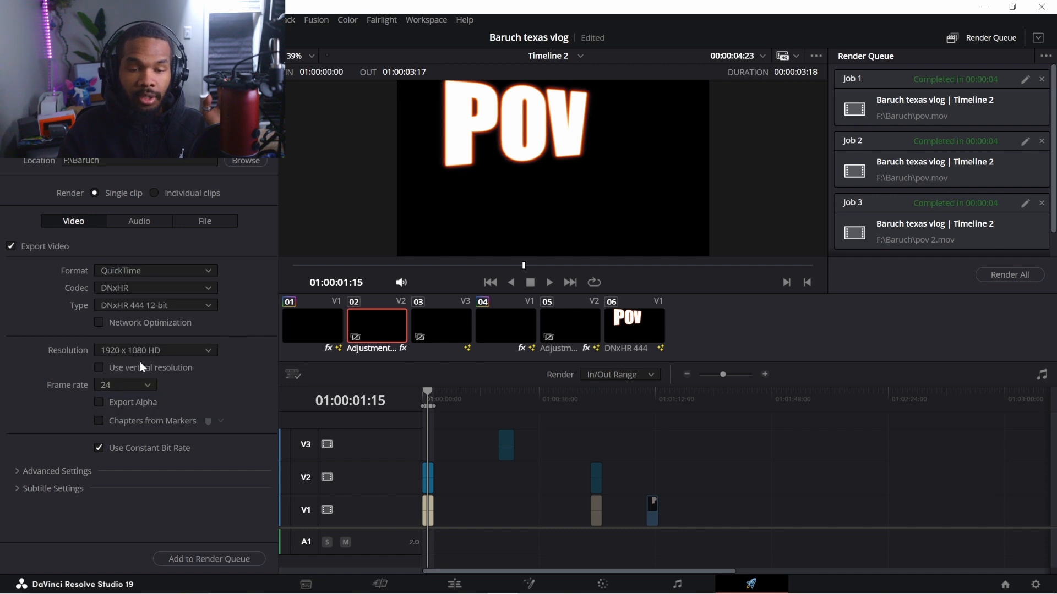
left_click(142, 287)
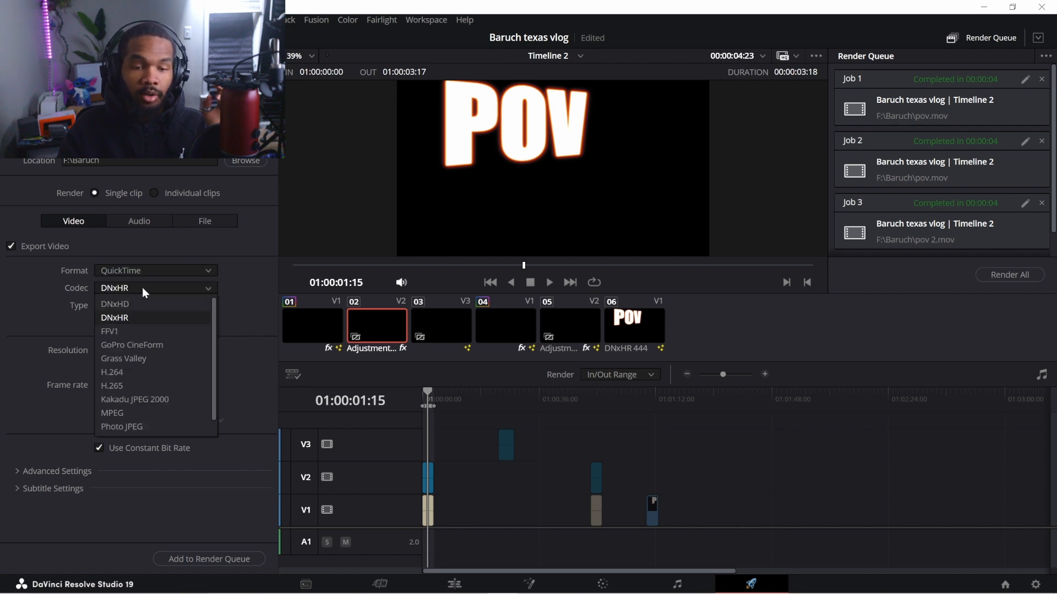
left_click(123, 317)
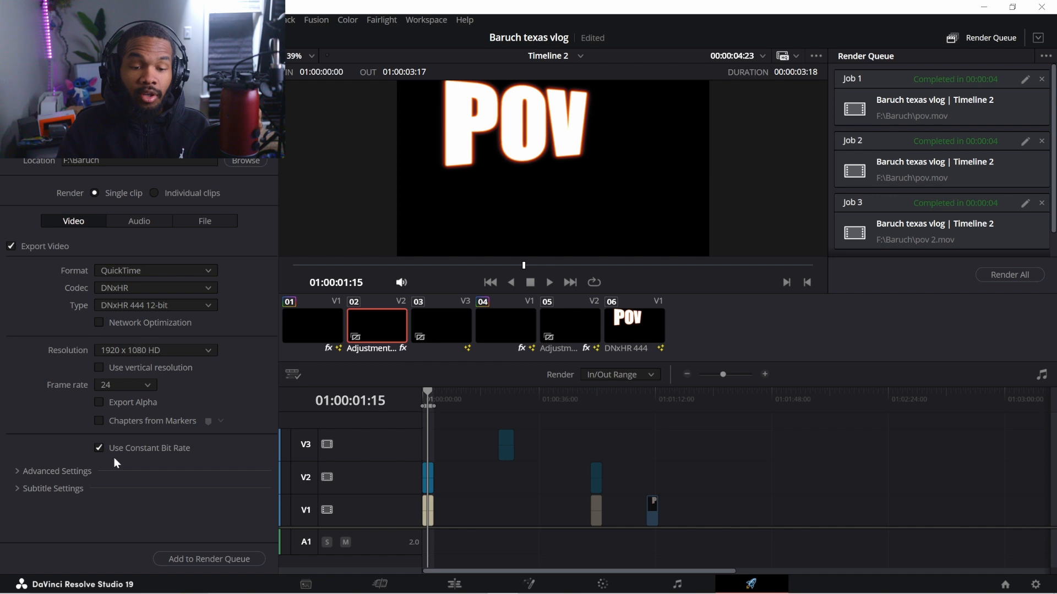
left_click(98, 403)
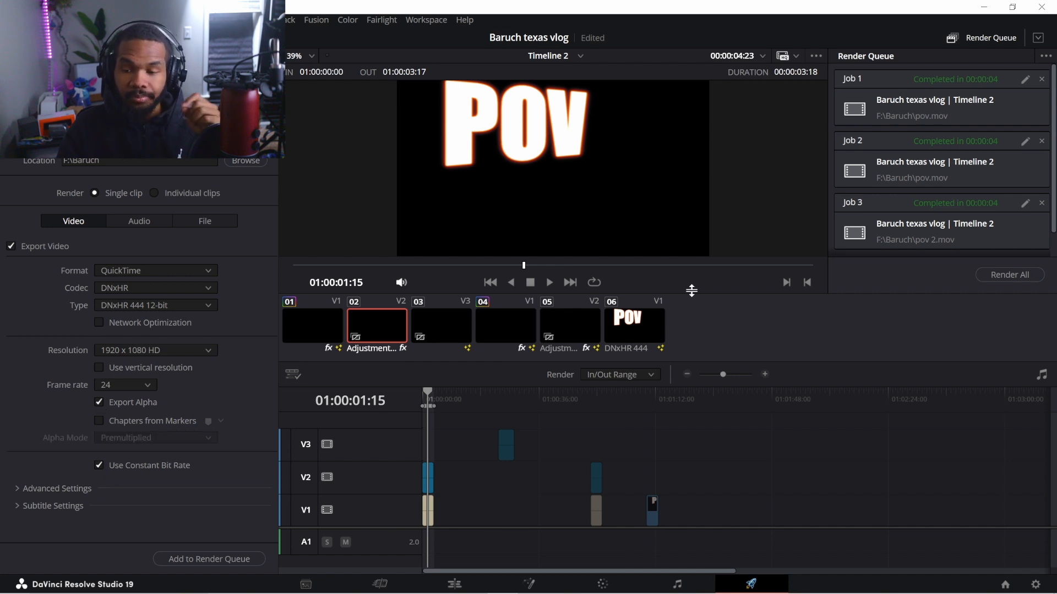
left_click(98, 402)
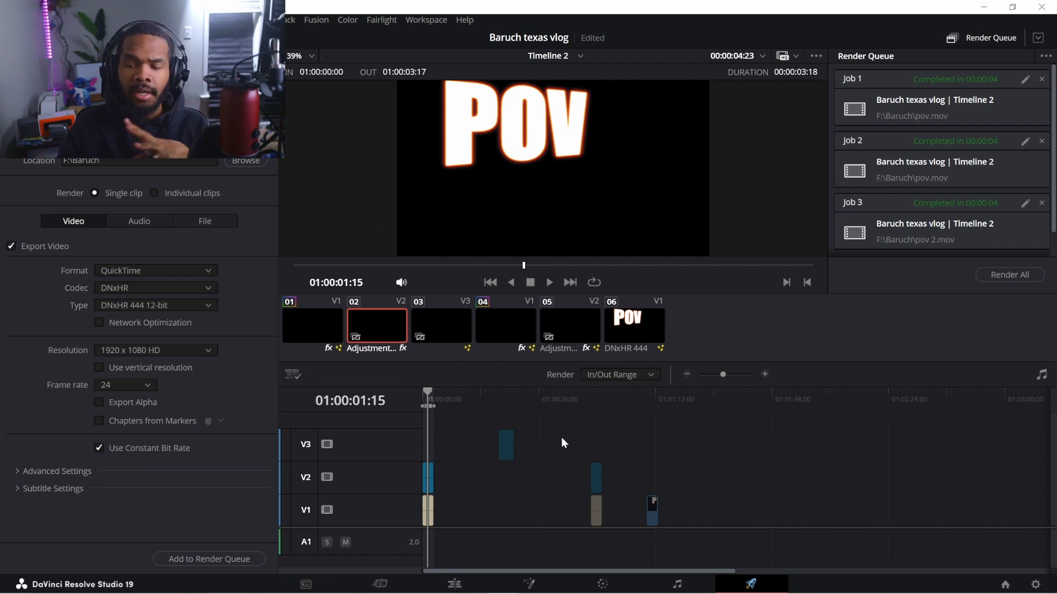
Select the pov 2.mov clip on Timeline 1's V4 and open it in Fusion
left_click(454, 584)
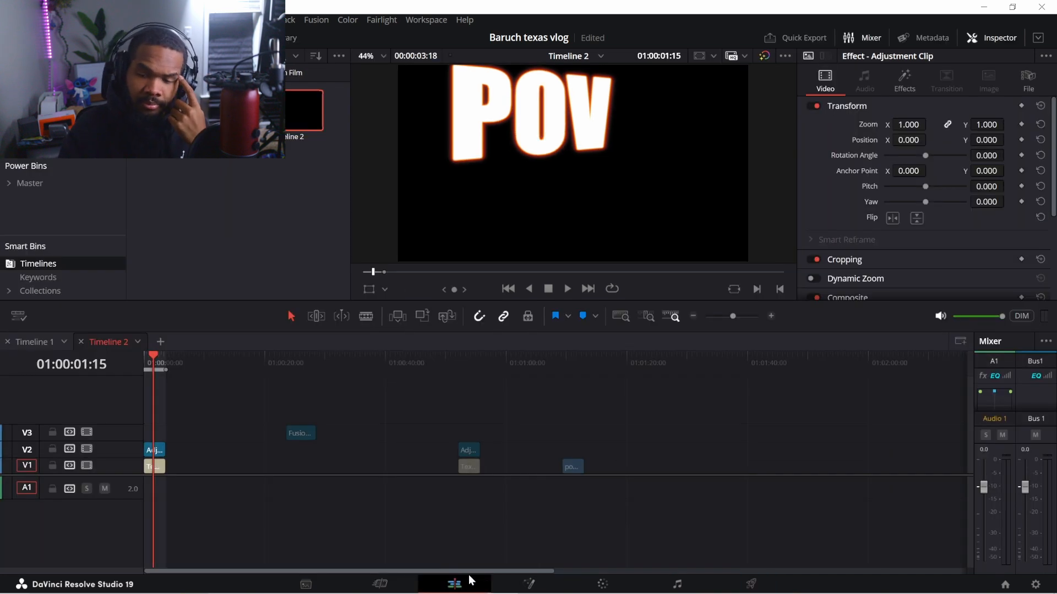
left_click(36, 342)
left_click(157, 410)
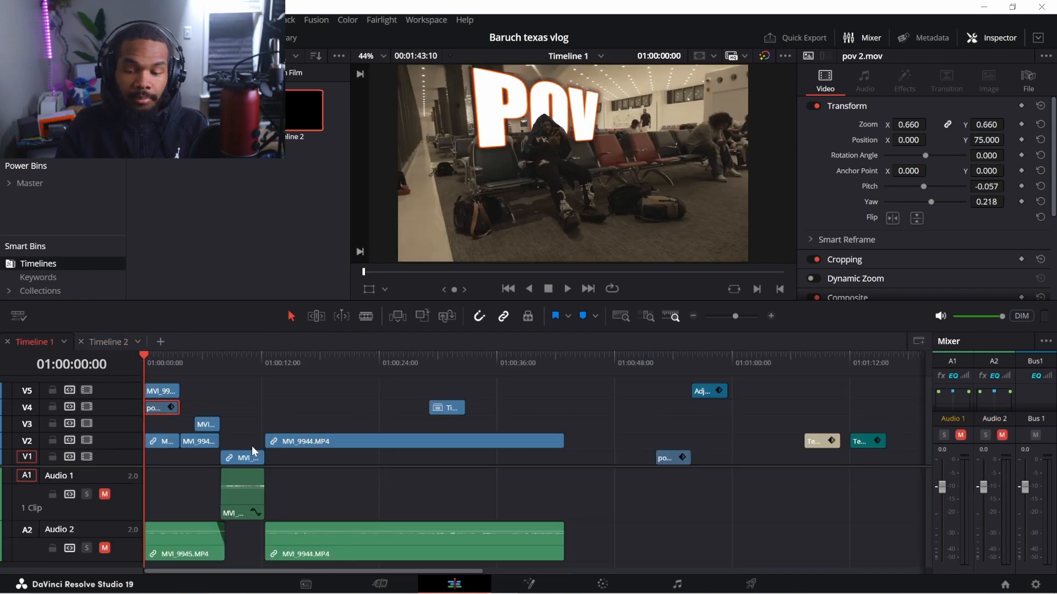
left_click(529, 585)
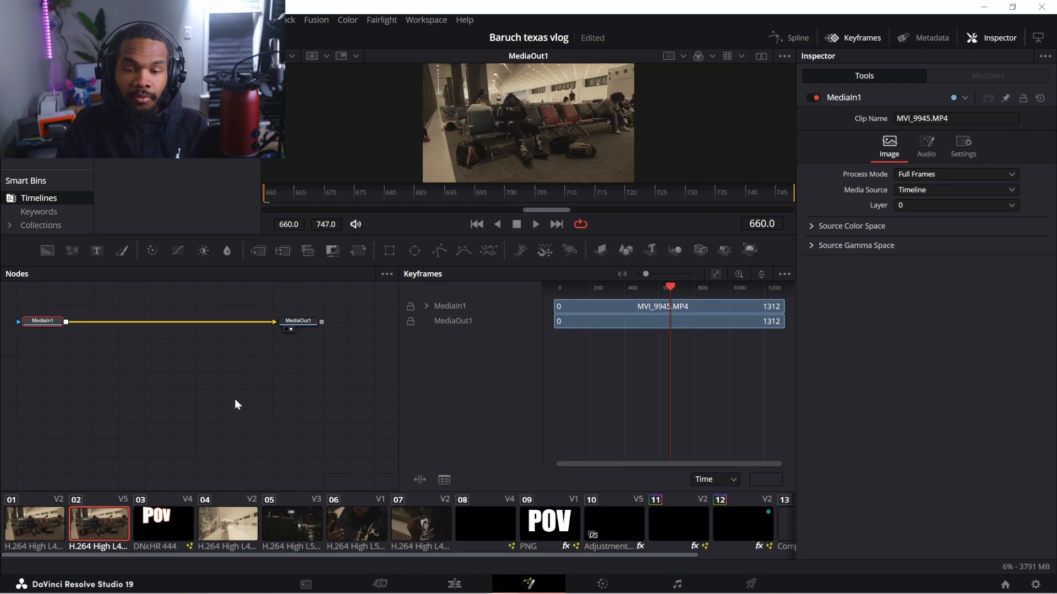
In clip 03's node graph, align MediaIn1 above Merge1 with LumaKeyer1 level, then return to Edit
left_click(154, 517)
left_click_drag(175, 410, 190, 459)
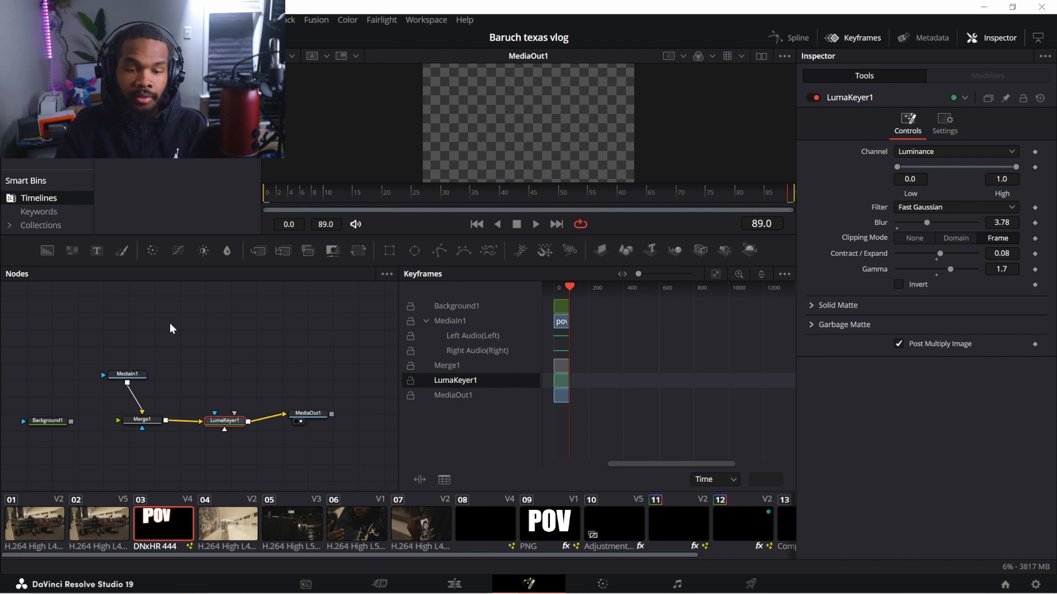
left_click_drag(142, 383, 147, 375)
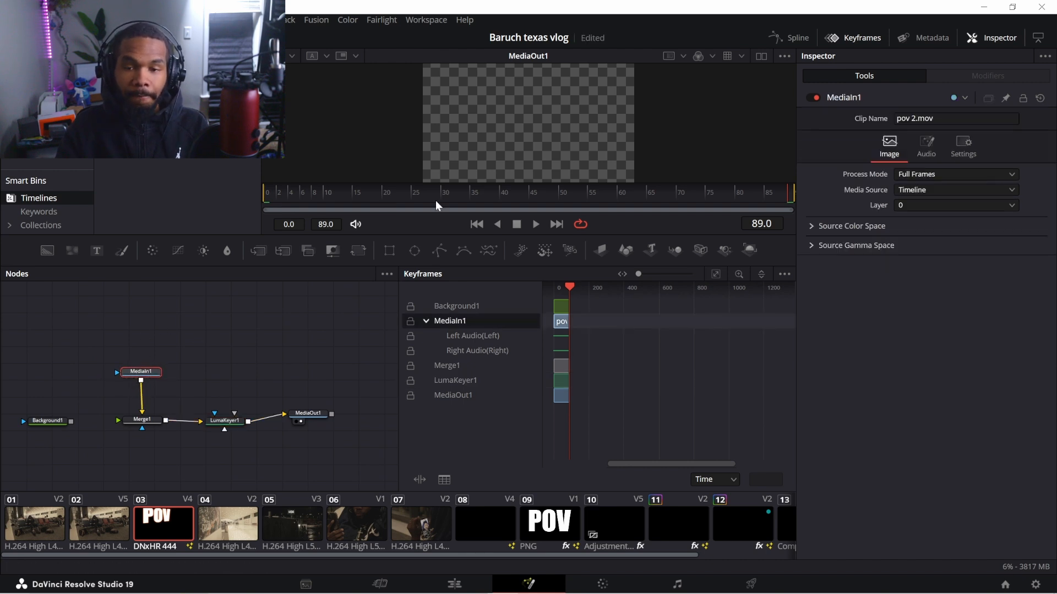
left_click_drag(435, 198, 302, 191)
mouse_move(142, 372)
left_mouse_down()
mouse_move(146, 333)
mouse_move(144, 352)
left_mouse_up()
mouse_move(147, 423)
left_mouse_down()
mouse_move(159, 410)
mouse_move(141, 404)
left_mouse_up()
left_click_drag(223, 418, 228, 404)
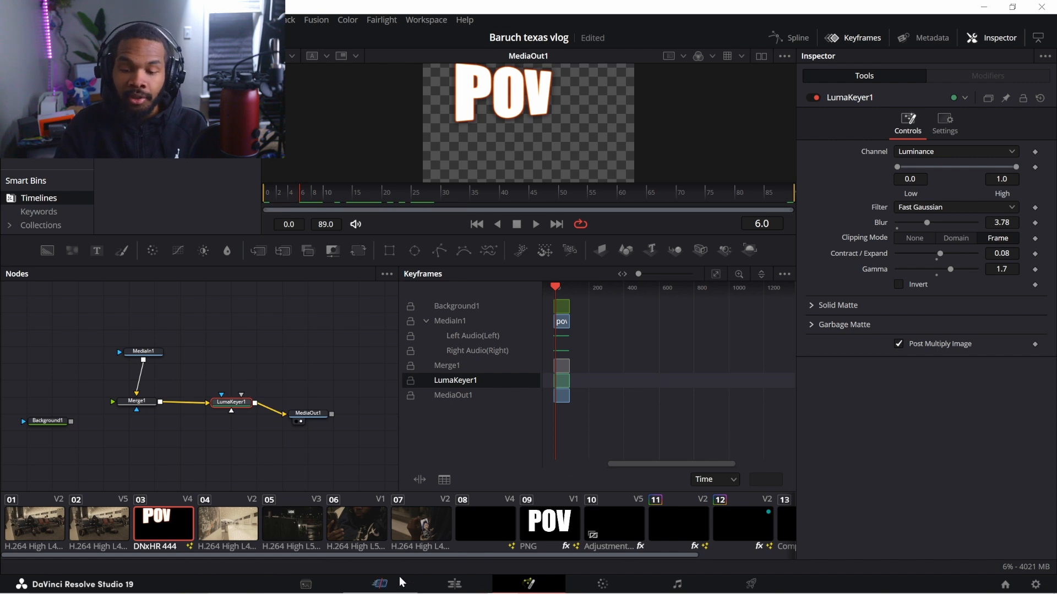
left_click(461, 582)
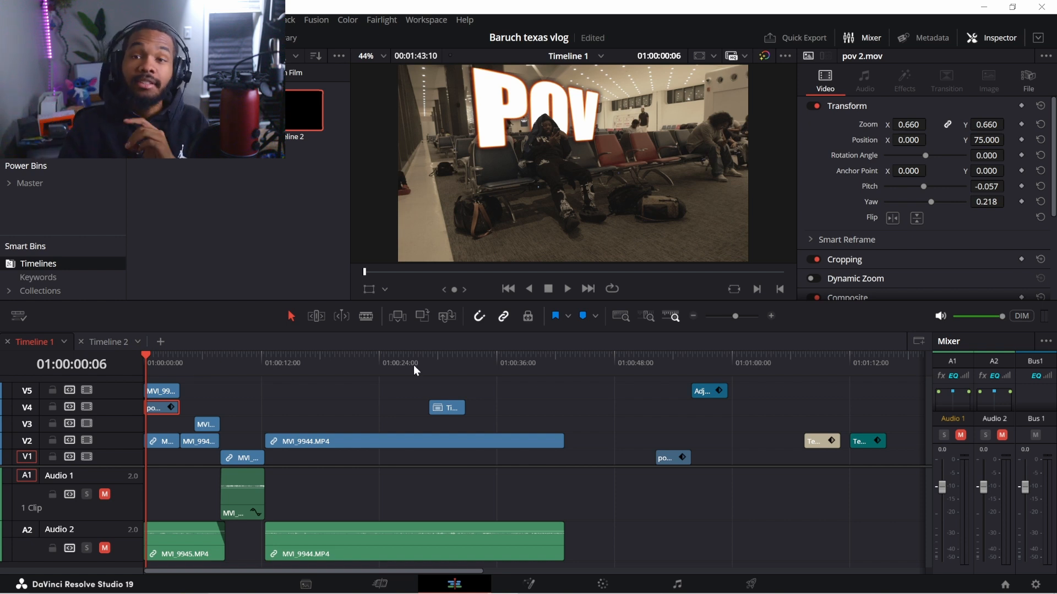
Select the Text+ title clip on V1 near 01:01:41 and open it in Fusion
left_click_drag(672, 365, 817, 372)
left_click_drag(424, 573, 617, 571)
left_click(698, 363)
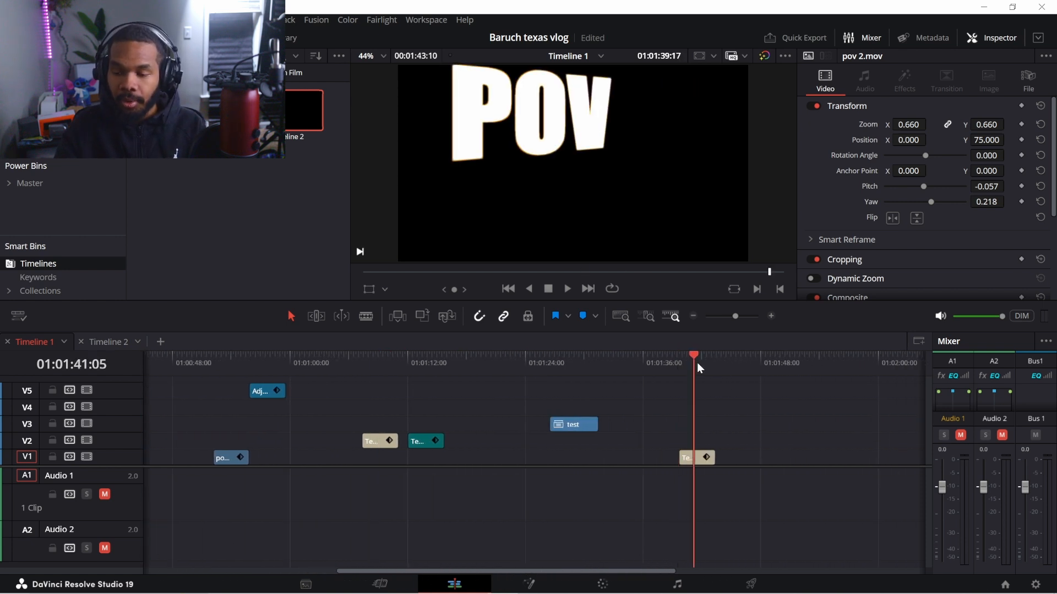
left_click(692, 457)
left_click(528, 583)
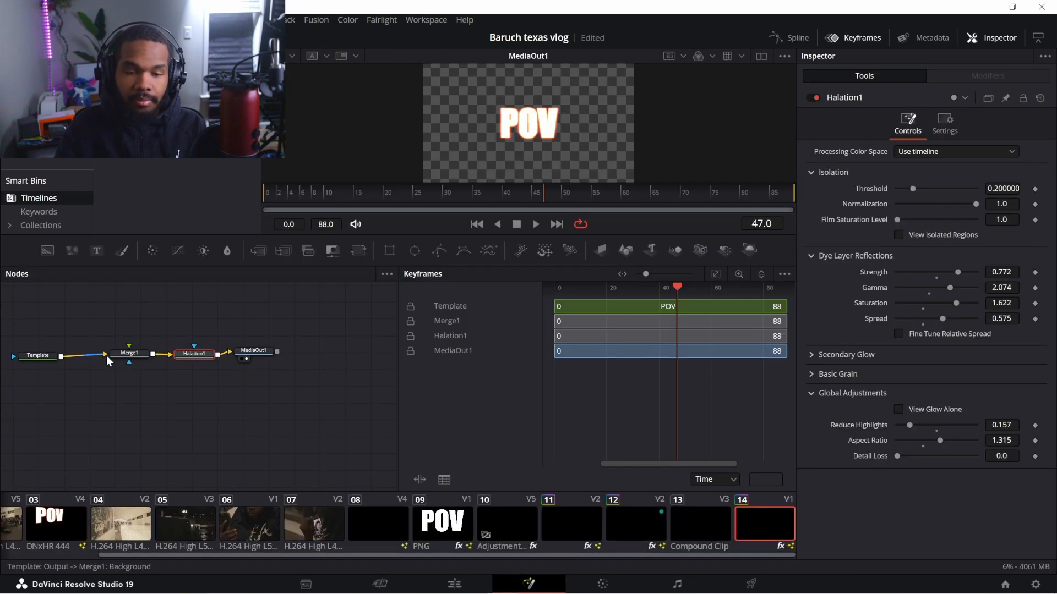
Replace the Template node's title text POV with TEST
left_click_drag(200, 391, 238, 401)
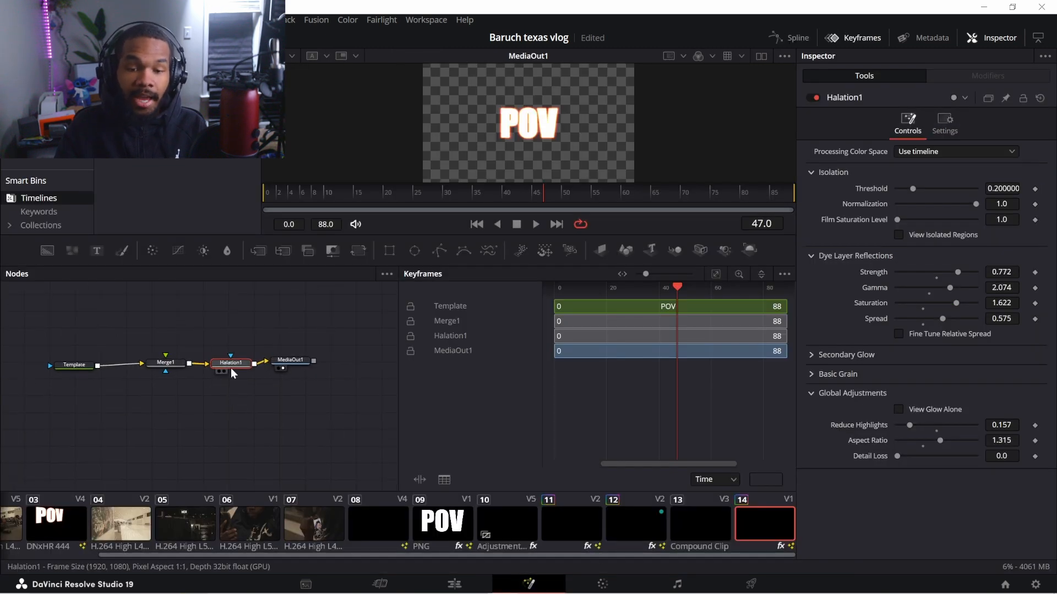
left_click(450, 199)
left_click_drag(450, 200, 424, 204)
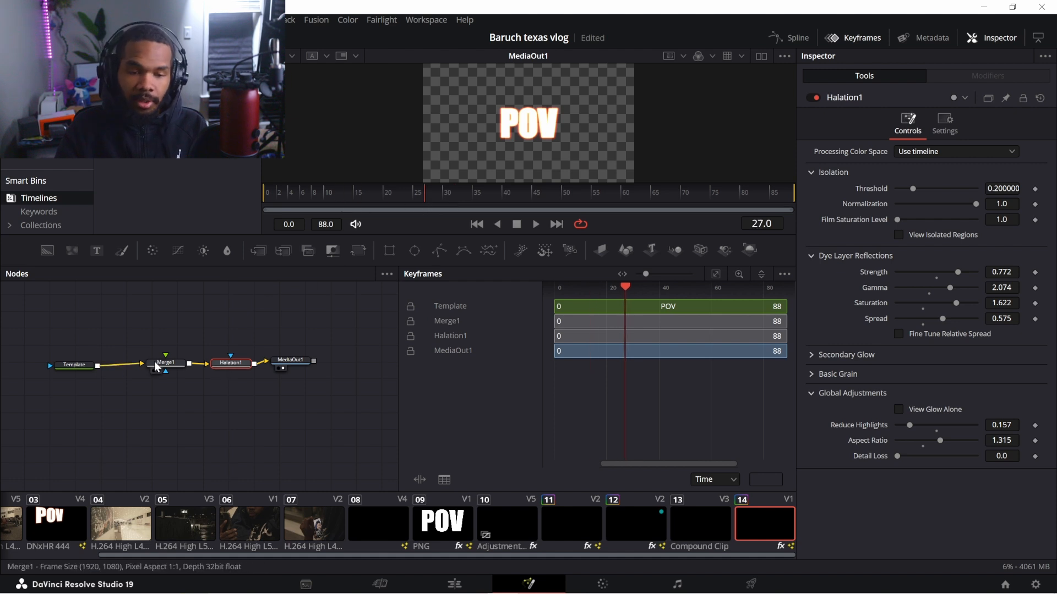
left_click_drag(77, 364, 89, 359)
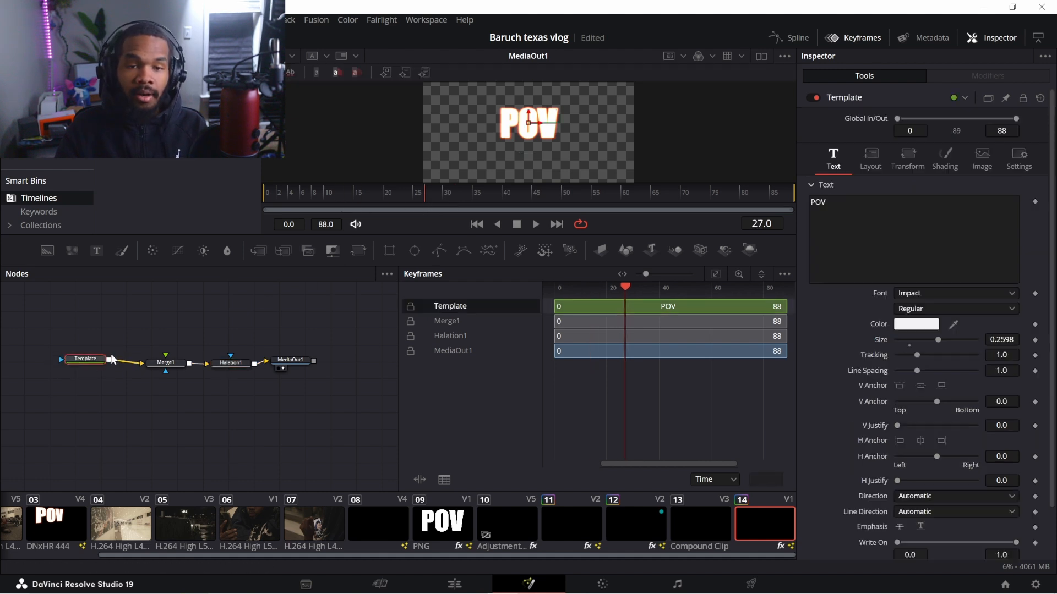
left_click_drag(831, 203, 810, 208)
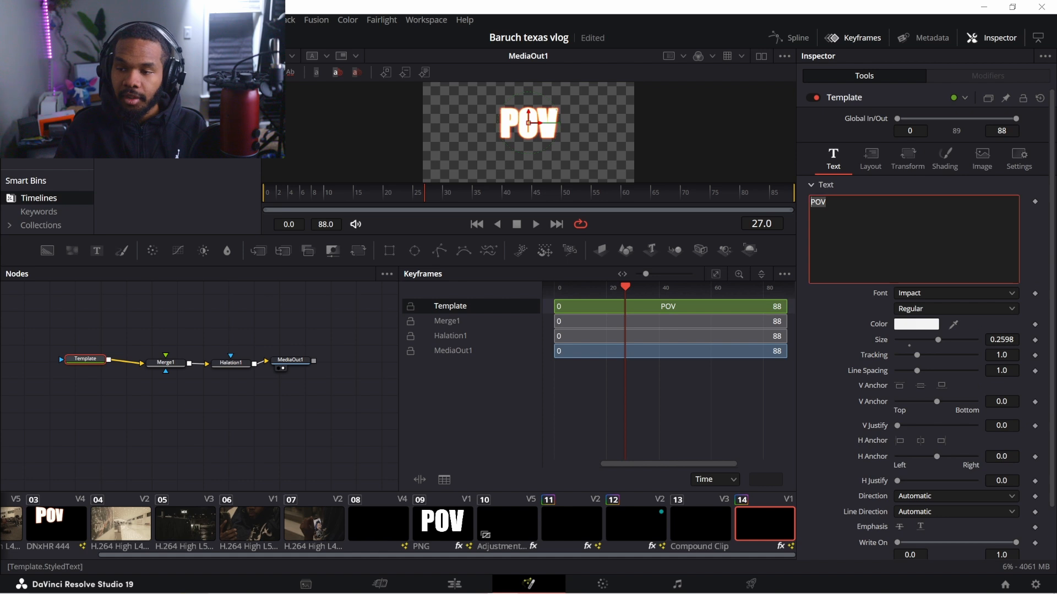
type("TEST")
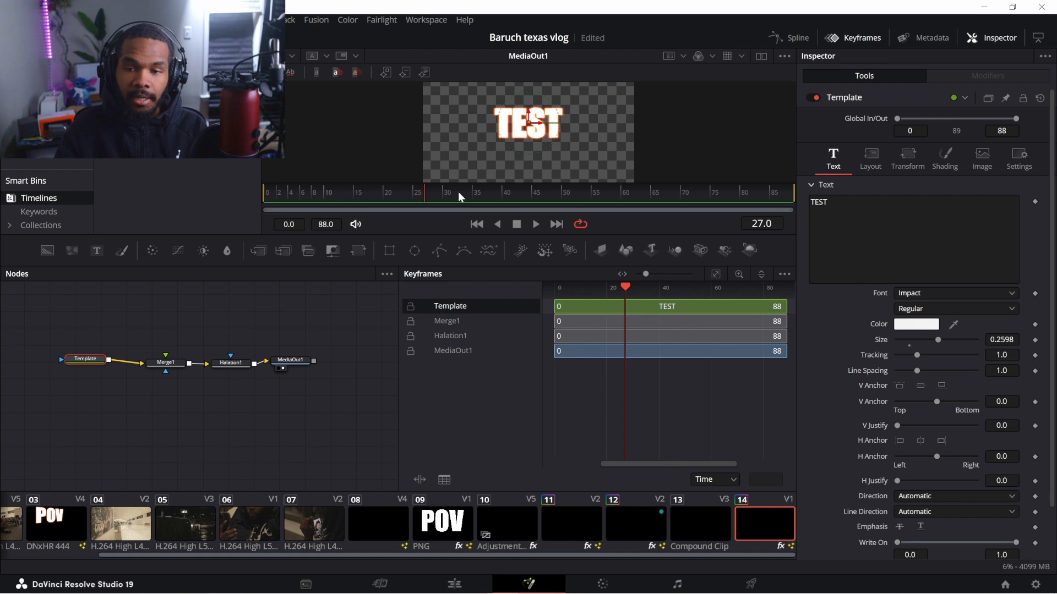
Retune Halation1: Dye Layer Reflections strength 0.386, aspect ratio 0.984, wider spread, saturation 1.48
left_click_drag(460, 197, 429, 198)
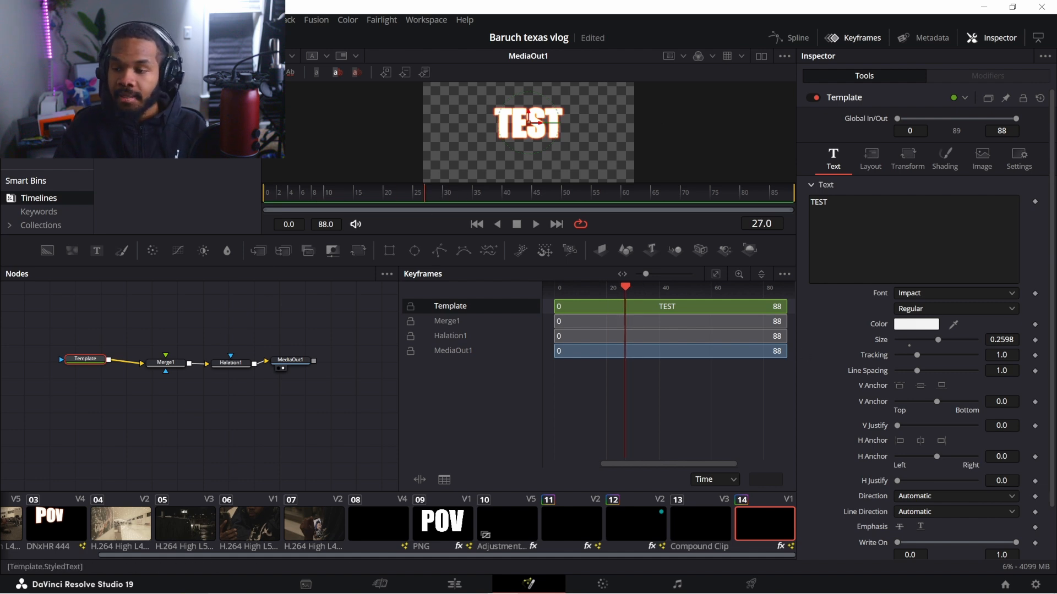
mouse_move(239, 367)
left_mouse_down()
mouse_move(246, 320)
mouse_move(242, 353)
left_mouse_up()
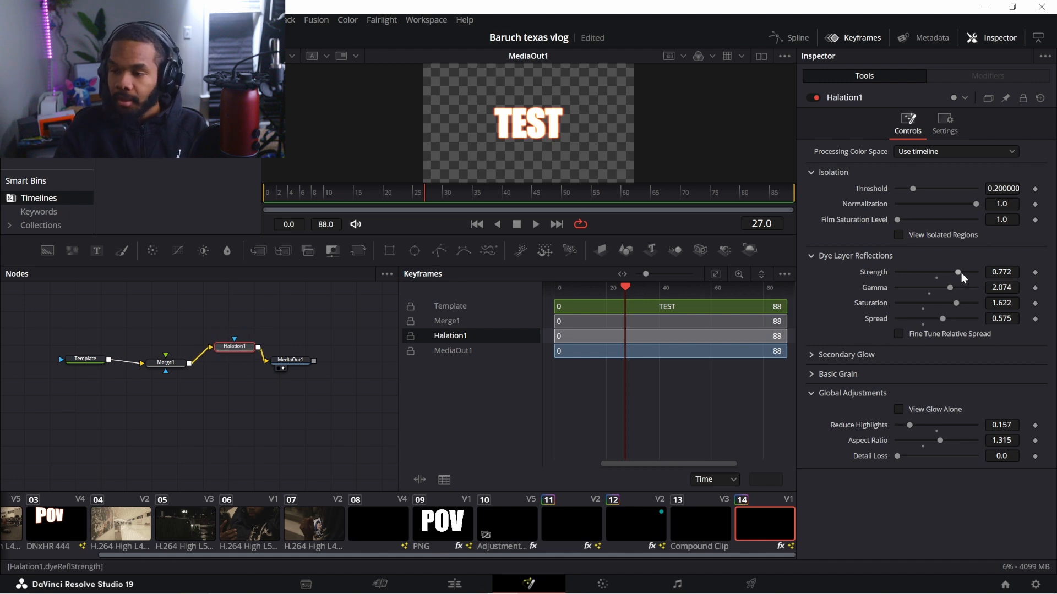
left_click_drag(956, 273, 927, 274)
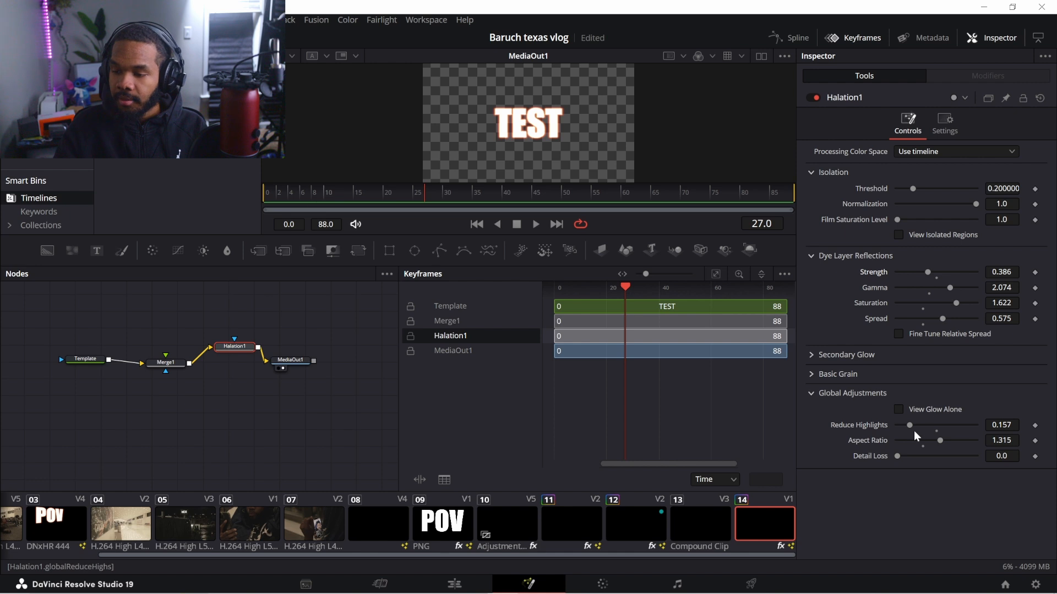
mouse_move(938, 439)
left_mouse_down()
mouse_move(923, 440)
mouse_move(916, 424)
mouse_move(937, 421)
mouse_move(910, 421)
mouse_move(939, 440)
mouse_move(923, 440)
left_mouse_up()
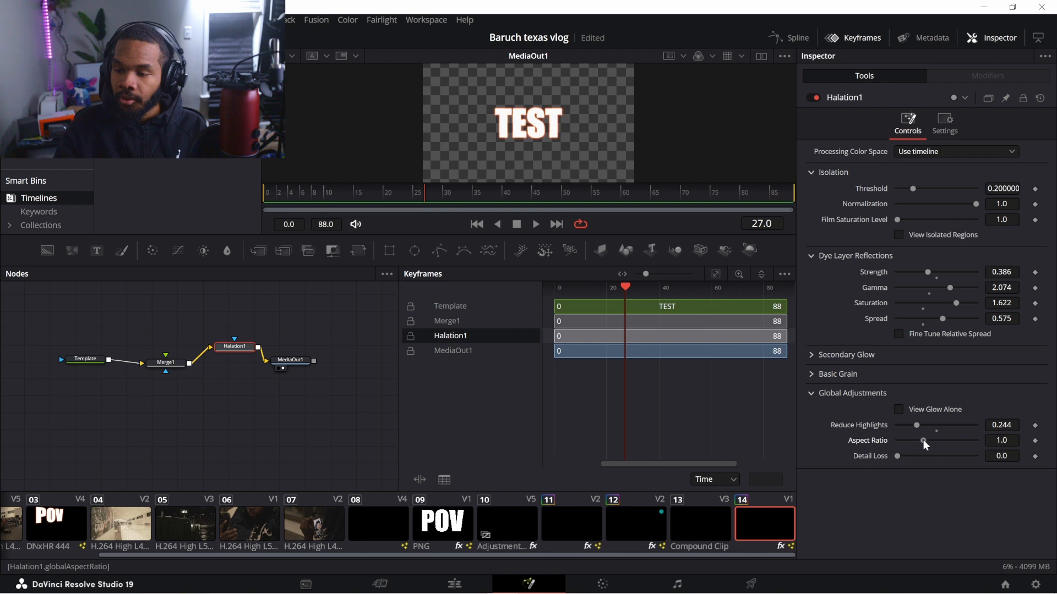
mouse_move(953, 319)
left_mouse_down()
mouse_move(962, 321)
mouse_move(918, 305)
mouse_move(948, 303)
left_mouse_up()
left_click_drag(958, 202, 934, 204)
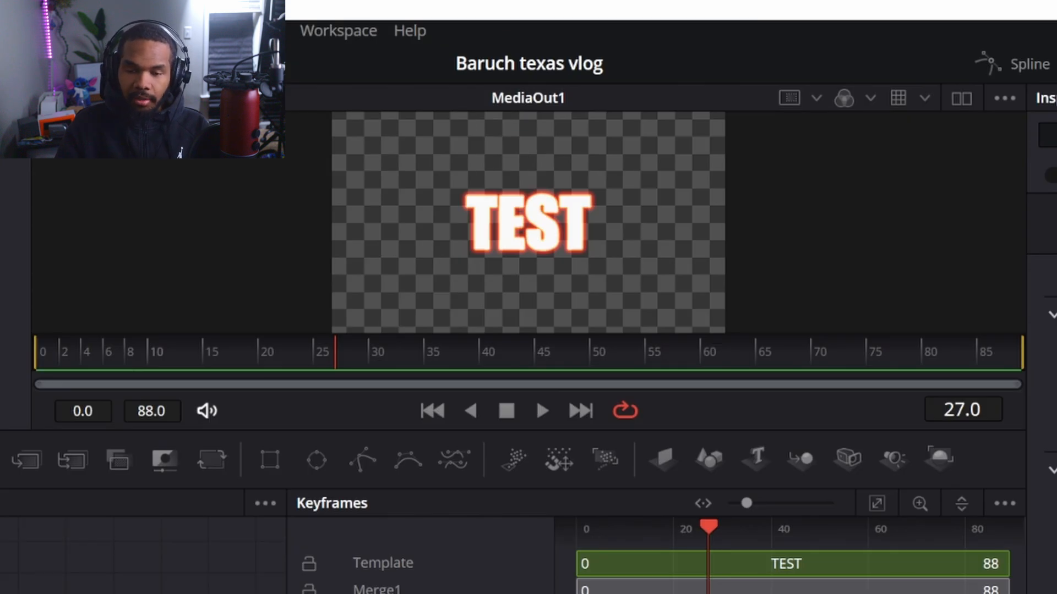
Switch to the Edit page with Shift+4 and play the TEST title preview on Timeline 1
key("shift+4")
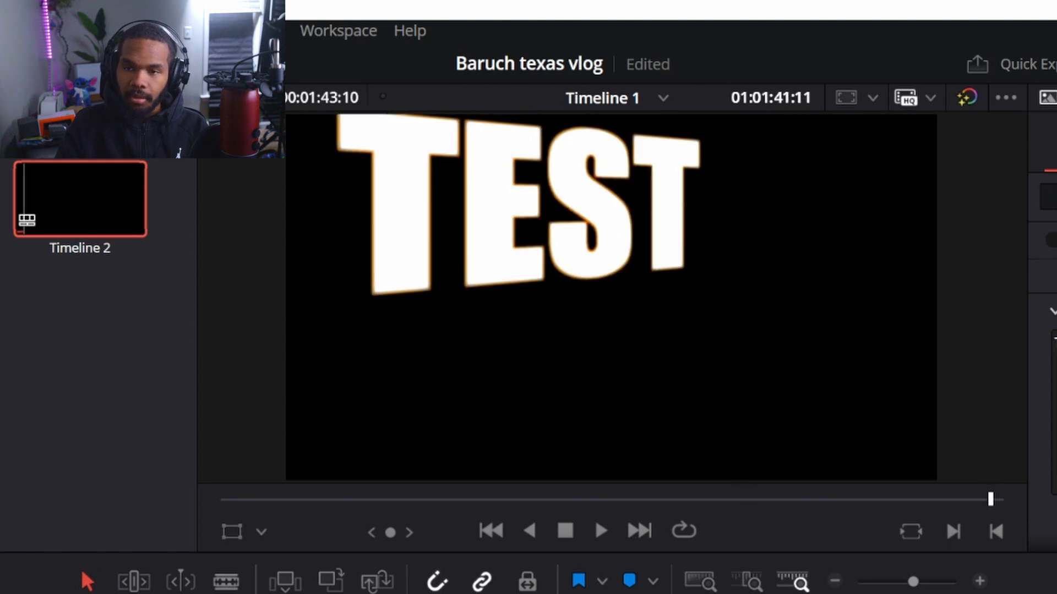
key("space")
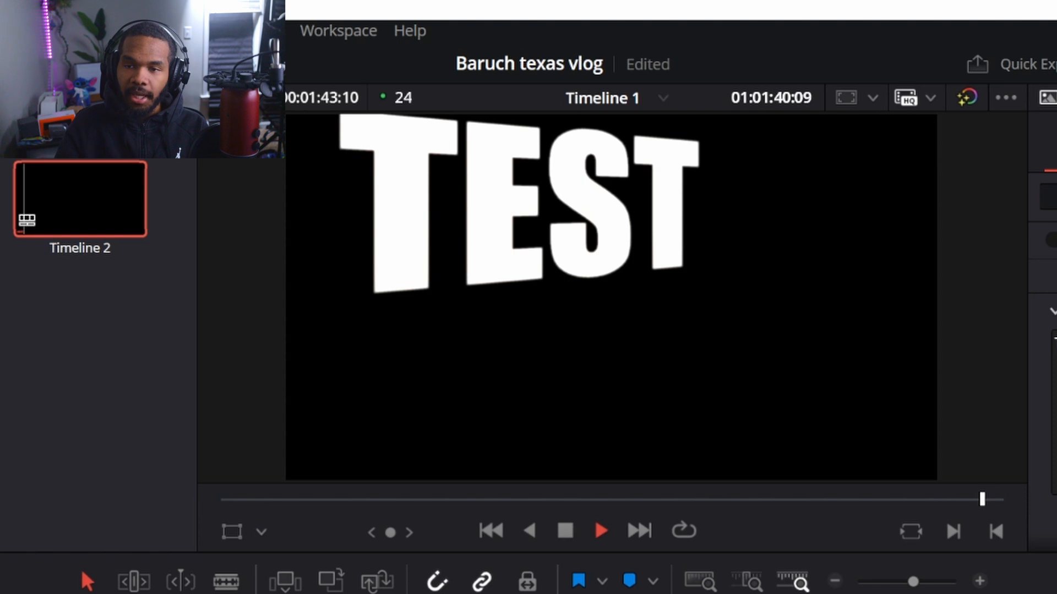
key("space")
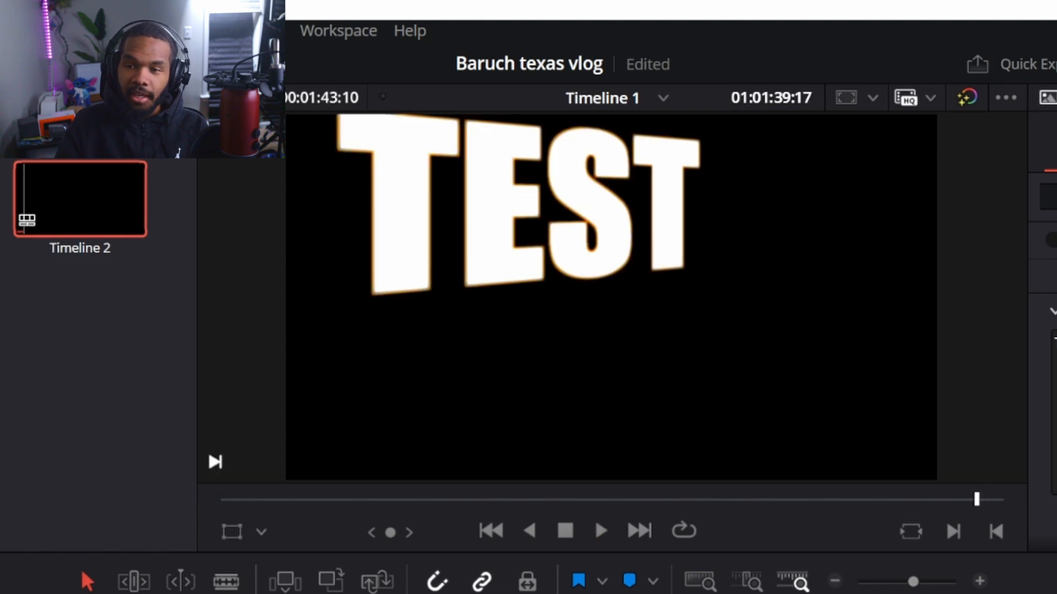
key("space")
key("space")
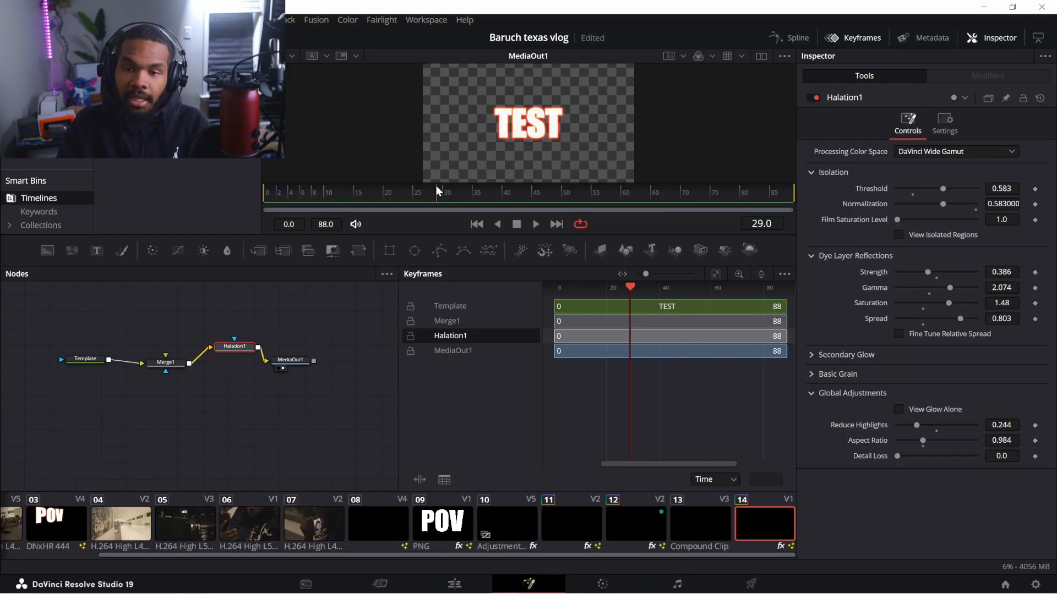
Scrub the Fusion composition back and forth to check the TEST title's Halation glow
left_click_drag(547, 210, 462, 186)
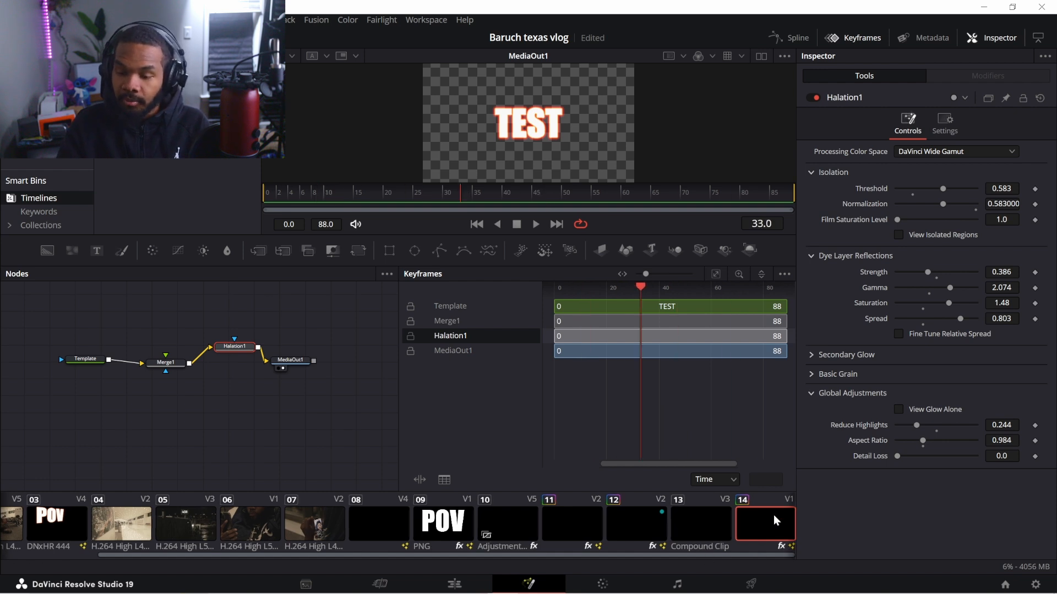
left_click_drag(460, 194, 335, 191)
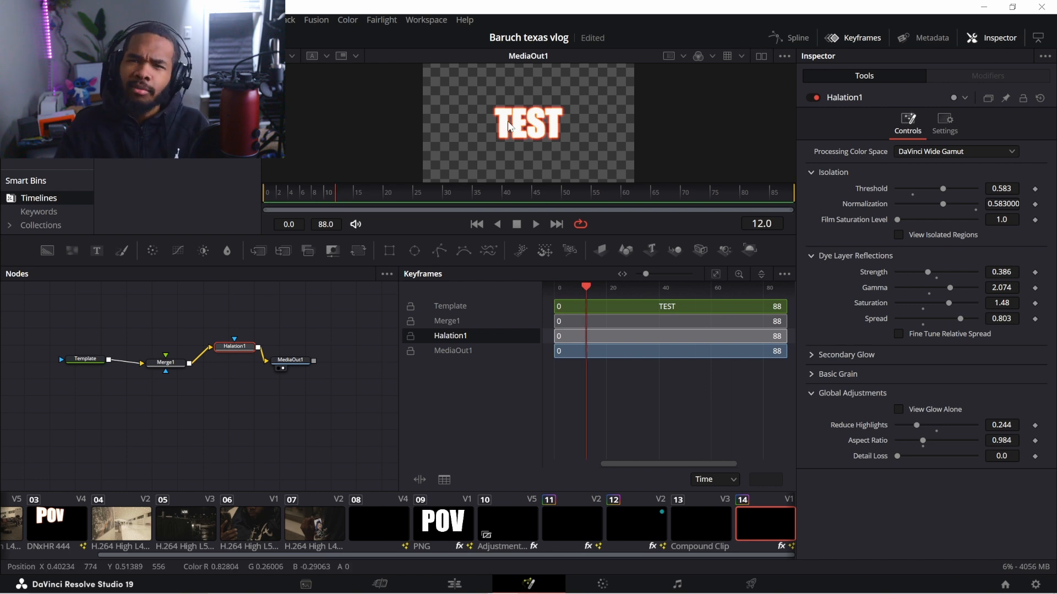
On the Edit page, scrub and play back Timeline 1's TEST title clip on V1 several times
left_click(455, 585)
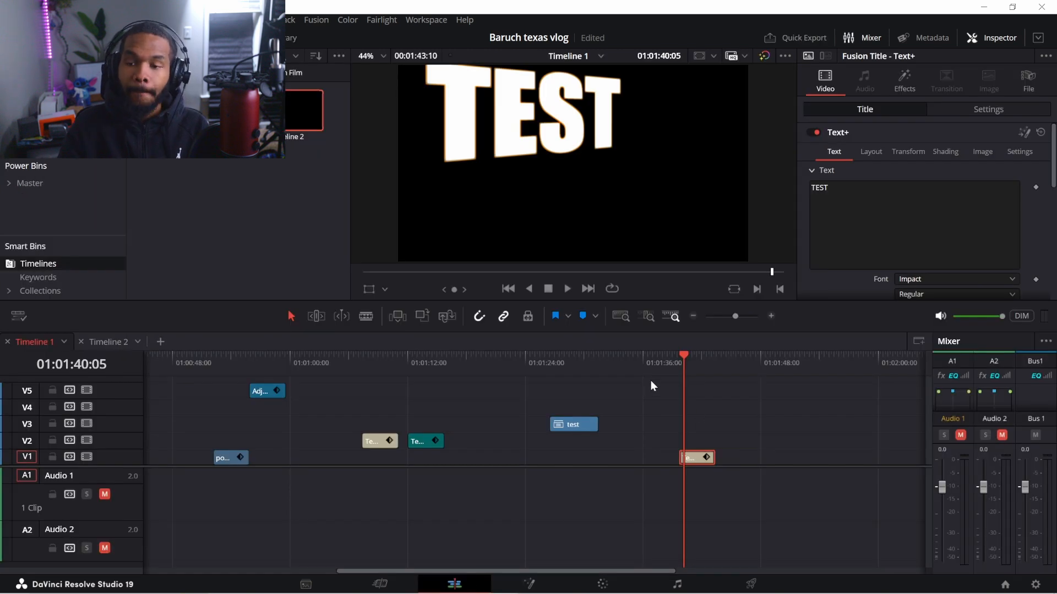
mouse_move(681, 356)
left_mouse_down()
mouse_move(712, 359)
mouse_move(683, 365)
left_mouse_up()
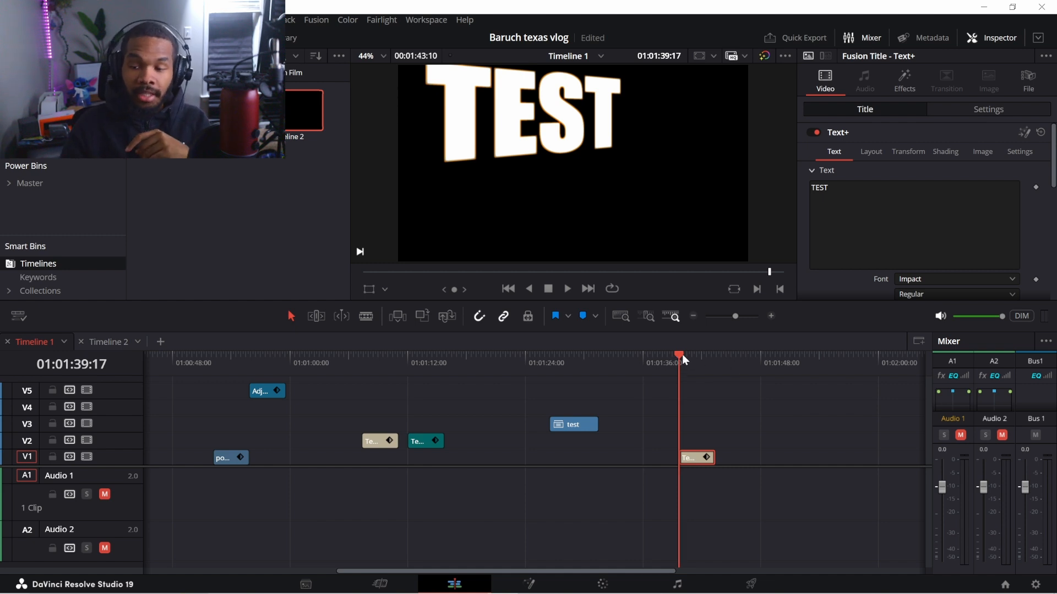
left_click_drag(682, 355, 693, 368)
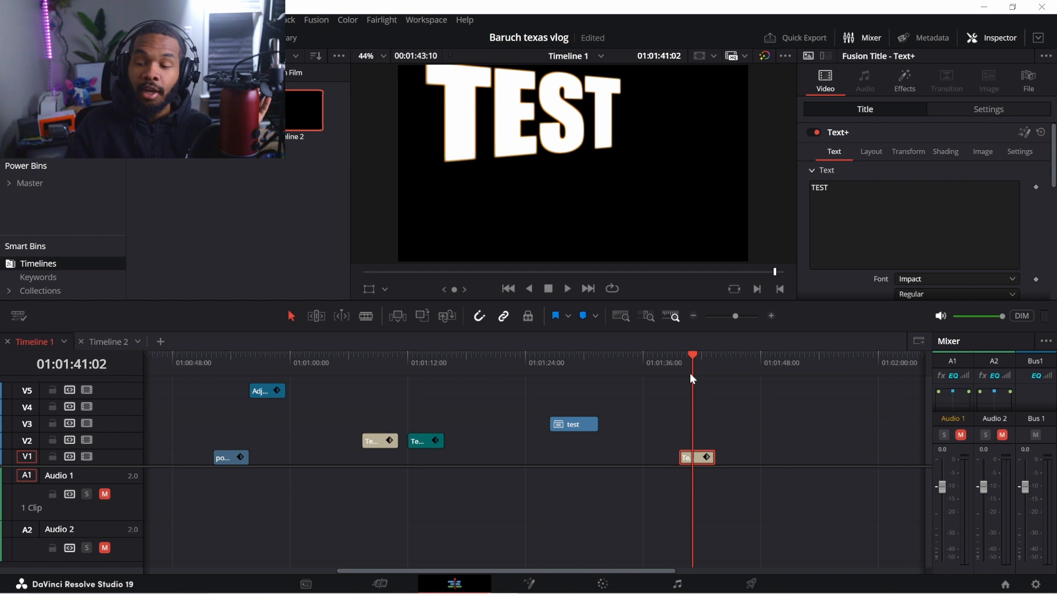
mouse_move(683, 352)
left_mouse_down()
mouse_move(673, 358)
mouse_move(695, 366)
mouse_move(682, 366)
left_mouse_up()
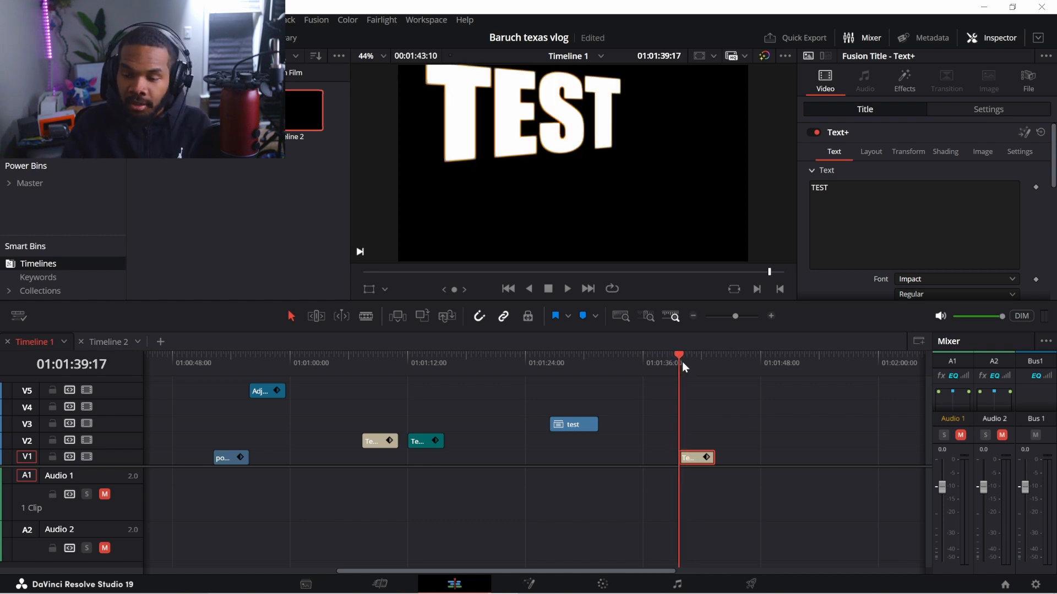
key("space")
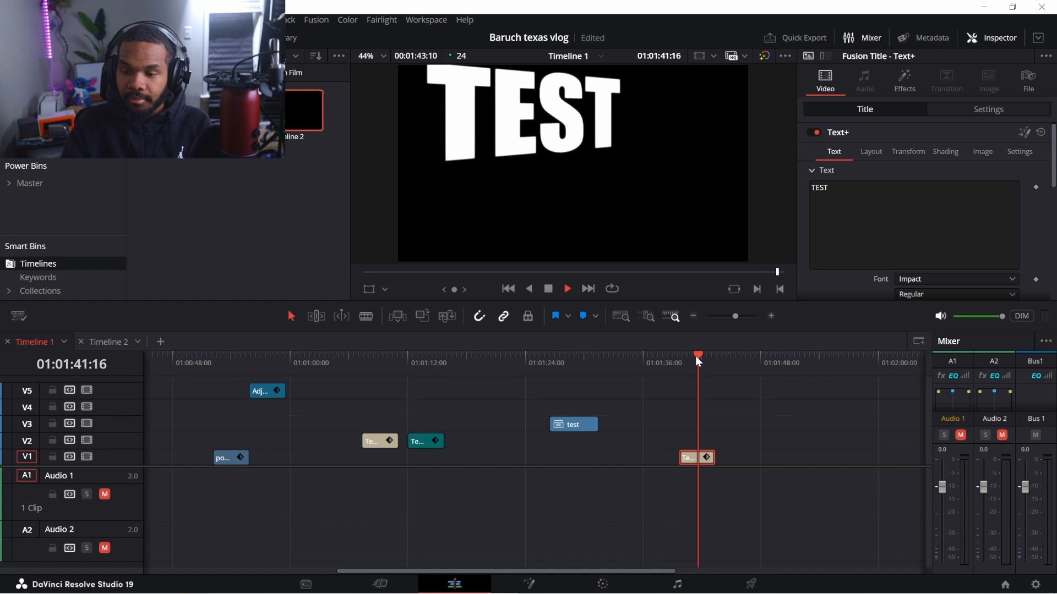
left_click_drag(695, 356, 675, 358)
key("space")
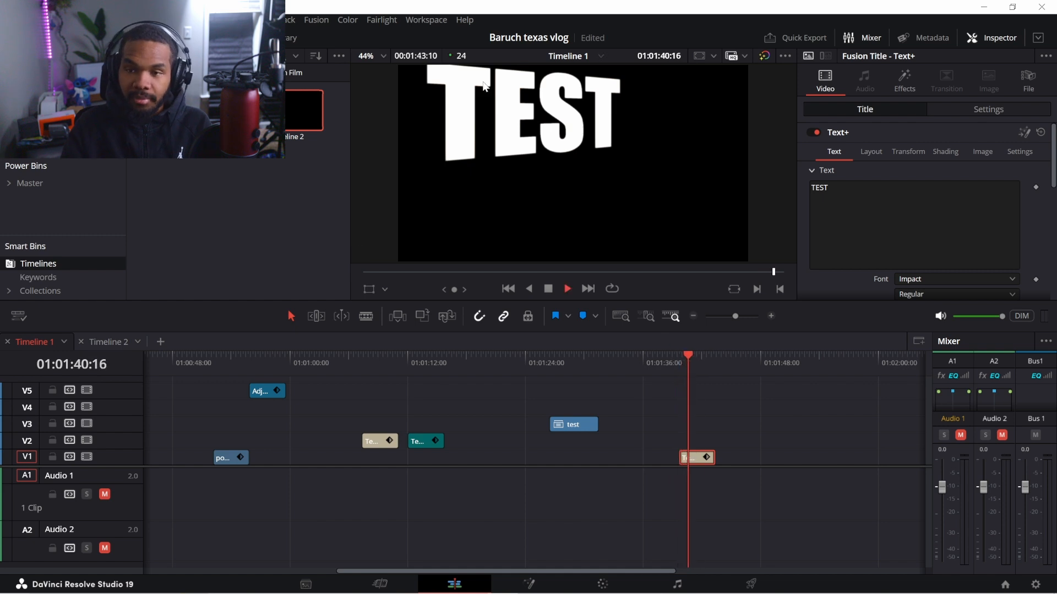
key("space")
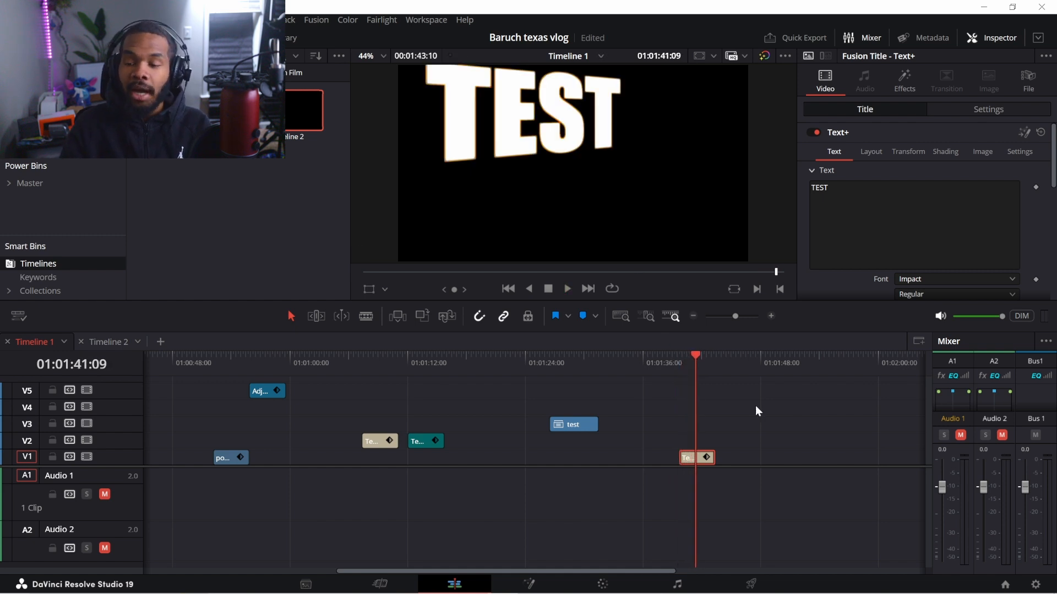